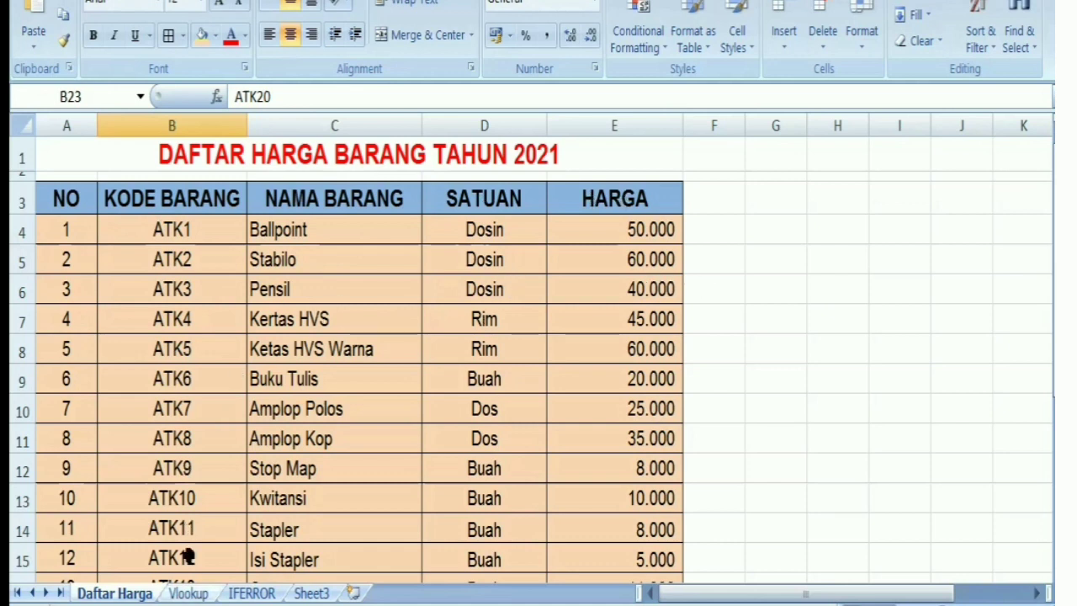
# On the Vlookup sheet, start a VLOOKUP formula in C4 under NAMA BARANG with B4 as the lookup value
pyautogui.hotkey('ctrl', 'pagedown')
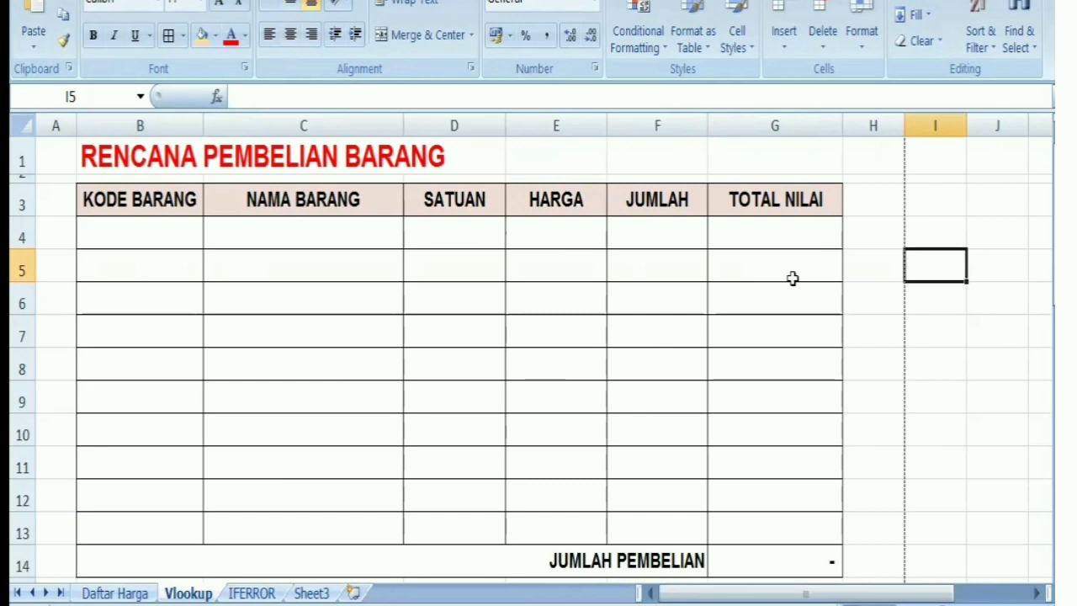
pyautogui.click(293, 234)
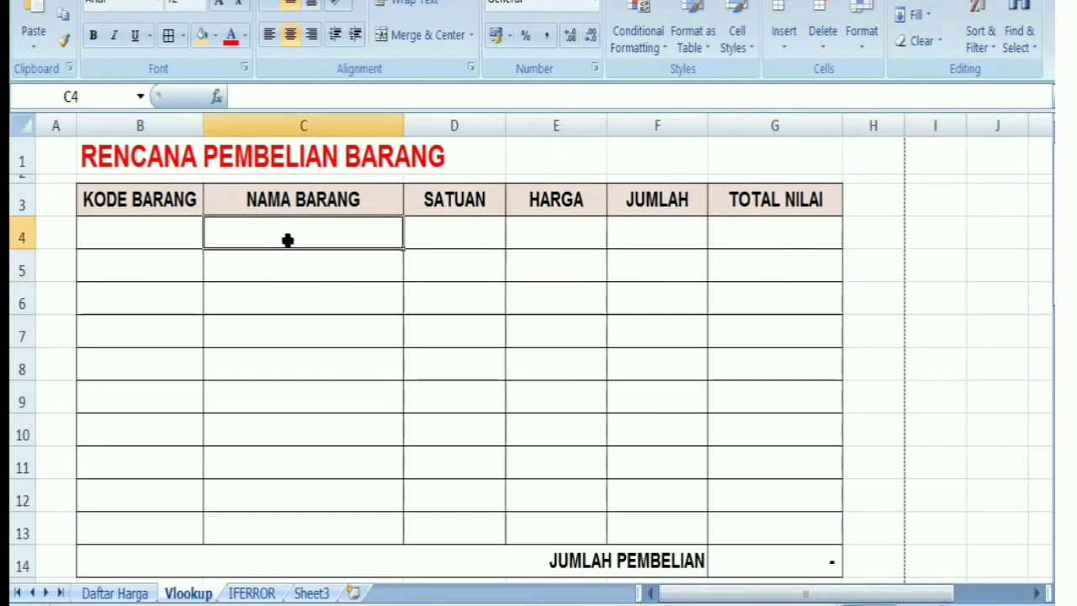
pyautogui.write('=')
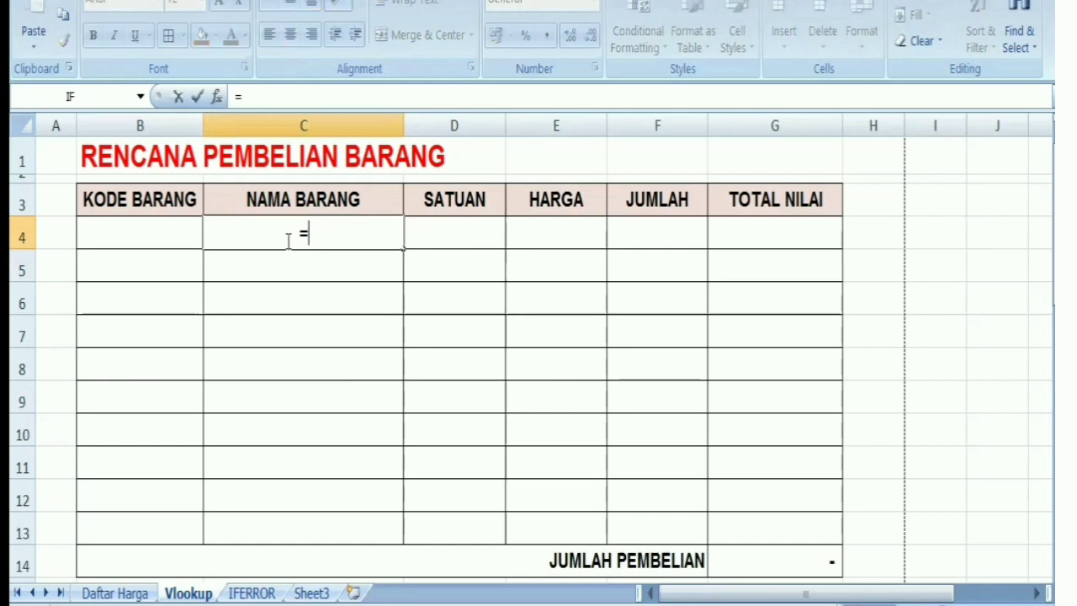
pyautogui.write('v')
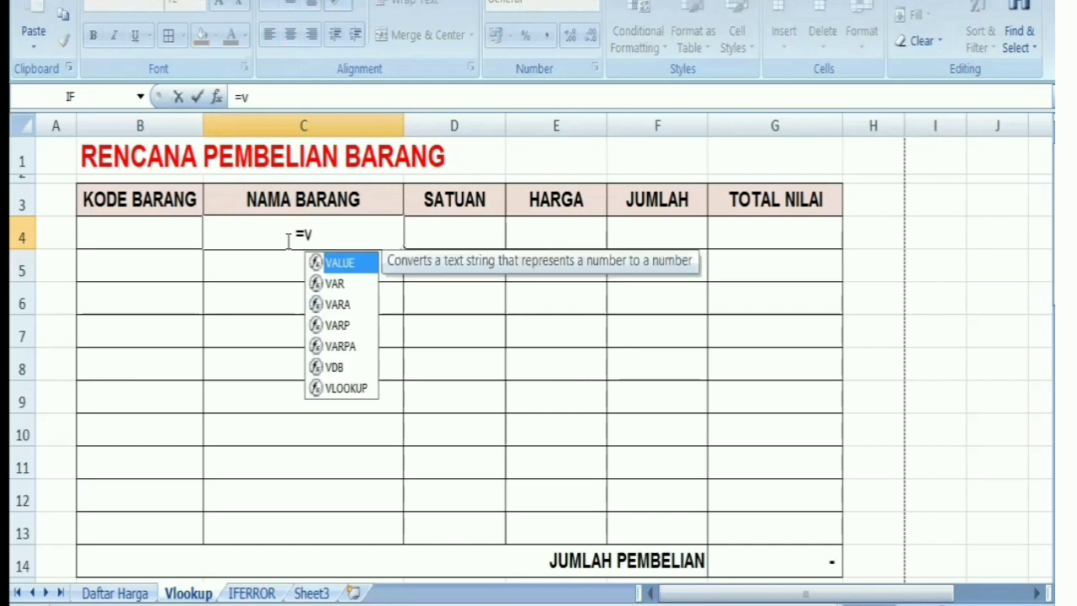
pyautogui.write('loo')
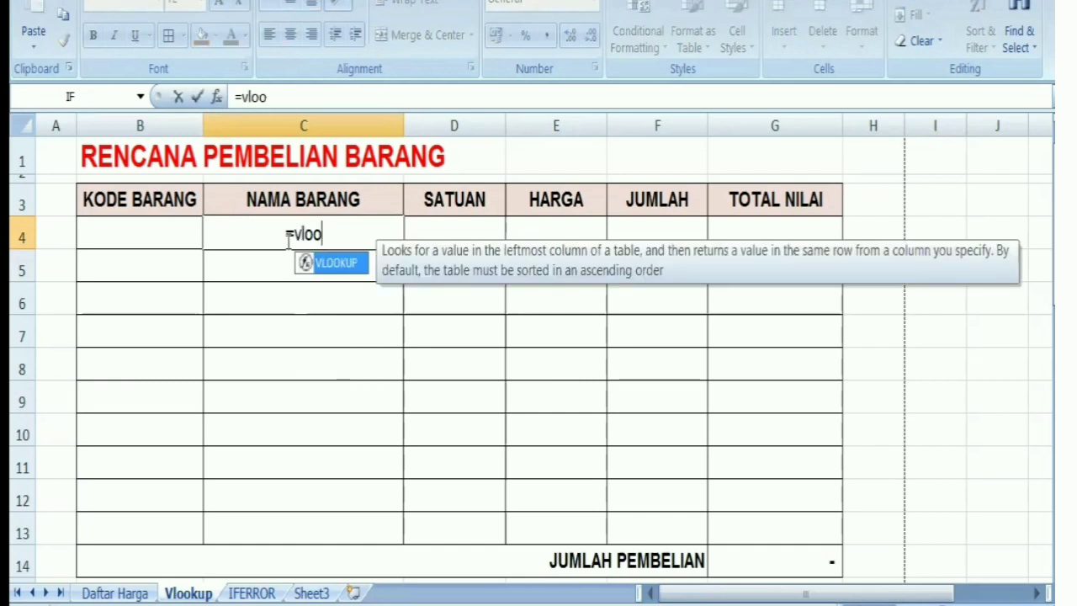
pyautogui.write('kup')
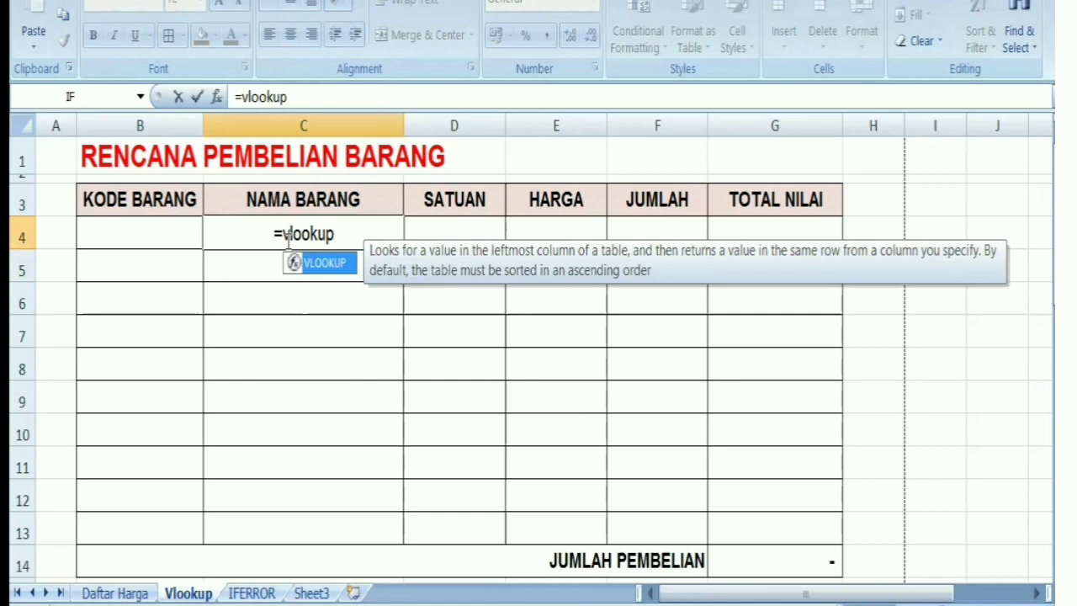
pyautogui.write('(')
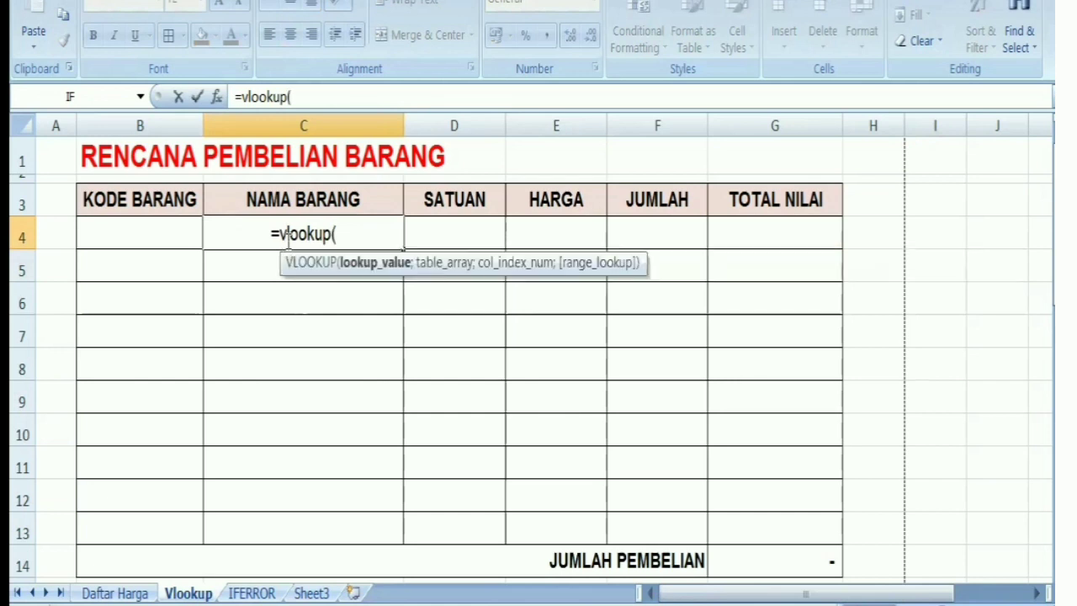
pyautogui.click(139, 235)
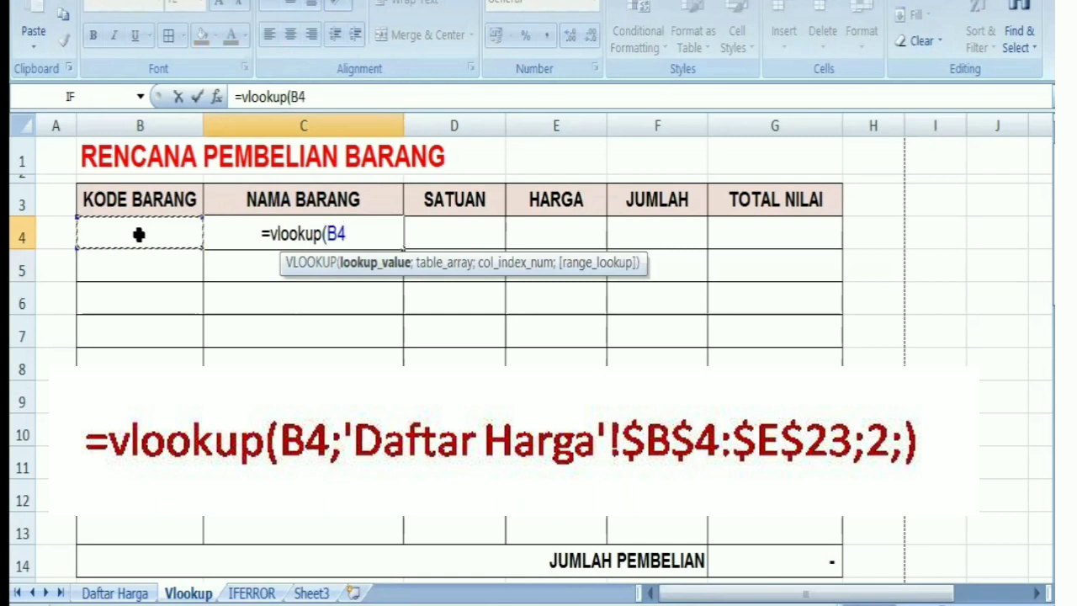
pyautogui.write(';')
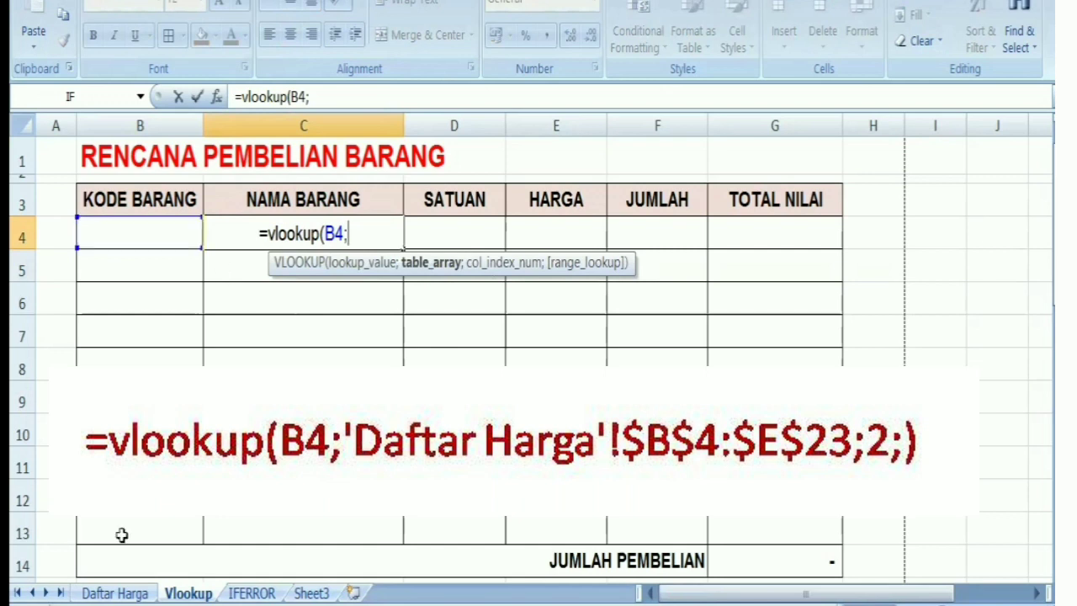
# Give the C4 formula the absolute table range $B$4:$E$23 from the Daftar Harga sheet
pyautogui.click(108, 594)
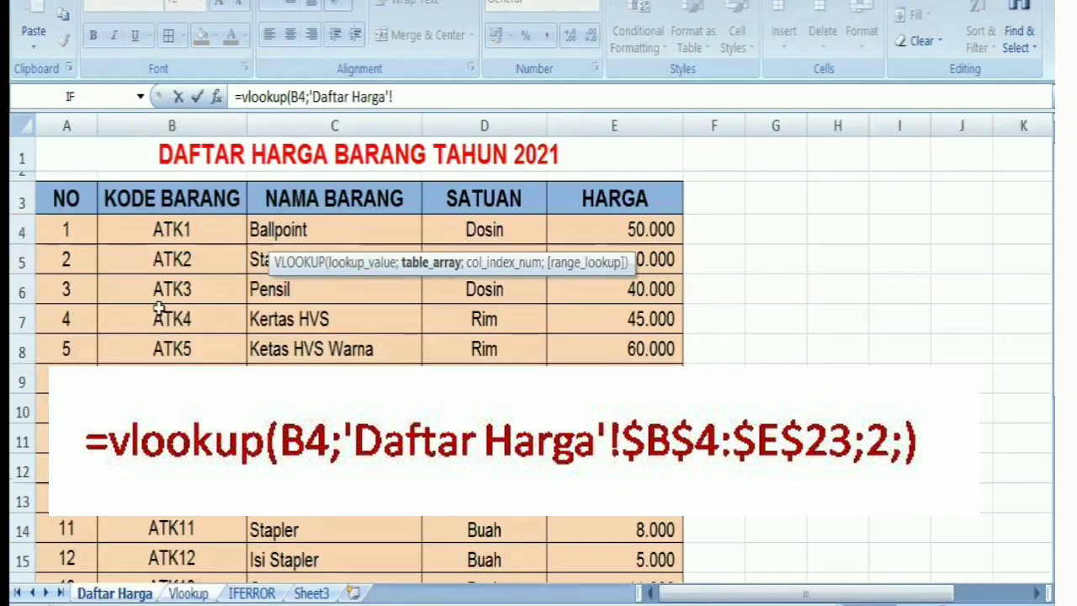
pyautogui.click(120, 222)
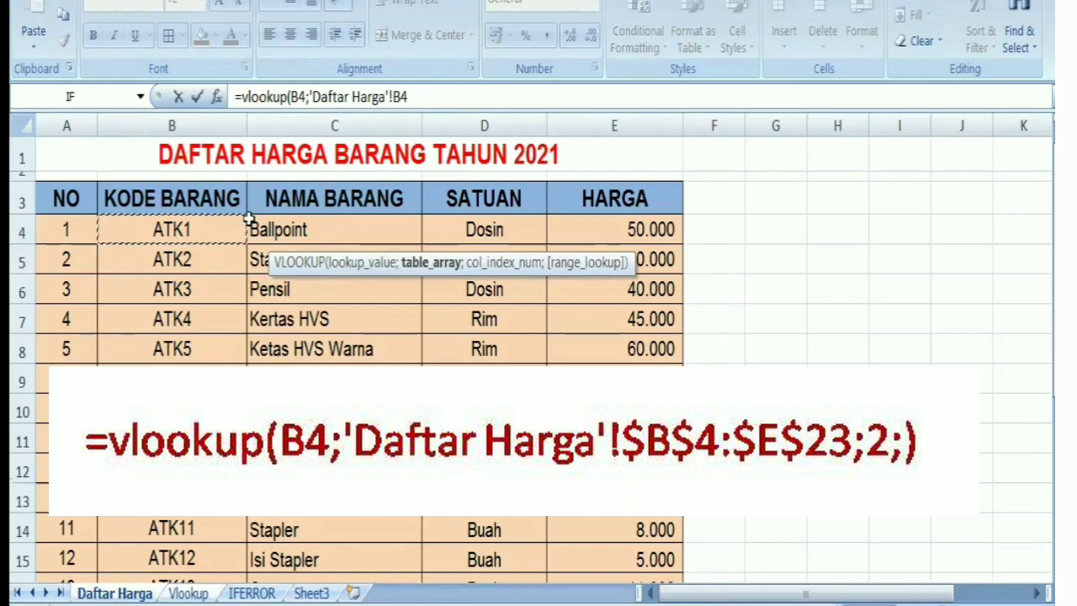
pyautogui.hotkey('shift', 'Right')
pyautogui.hotkey('shift', 'Right')
pyautogui.hotkey('shift', 'Right')
pyautogui.hotkey('shift', 'Down')
pyautogui.hotkey('shift', 'Down')
pyautogui.hotkey('shift', 'Down')
pyautogui.hotkey('shift', 'Down')
pyautogui.hotkey('shift', 'Down')
pyautogui.hotkey('shift', 'Down')
pyautogui.hotkey('shift', 'Down')
pyautogui.hotkey('shift', 'Down')
pyautogui.hotkey('shift', 'Down')
pyautogui.hotkey('shift', 'Down')
pyautogui.hotkey('shift', 'Down')
pyautogui.hotkey('shift', 'Down')
pyautogui.hotkey('shift', 'Down')
pyautogui.hotkey('shift', 'Down')
pyautogui.hotkey('shift', 'Down')
pyautogui.hotkey('shift', 'Down')
pyautogui.hotkey('shift', 'Down')
pyautogui.hotkey('shift', 'Down')
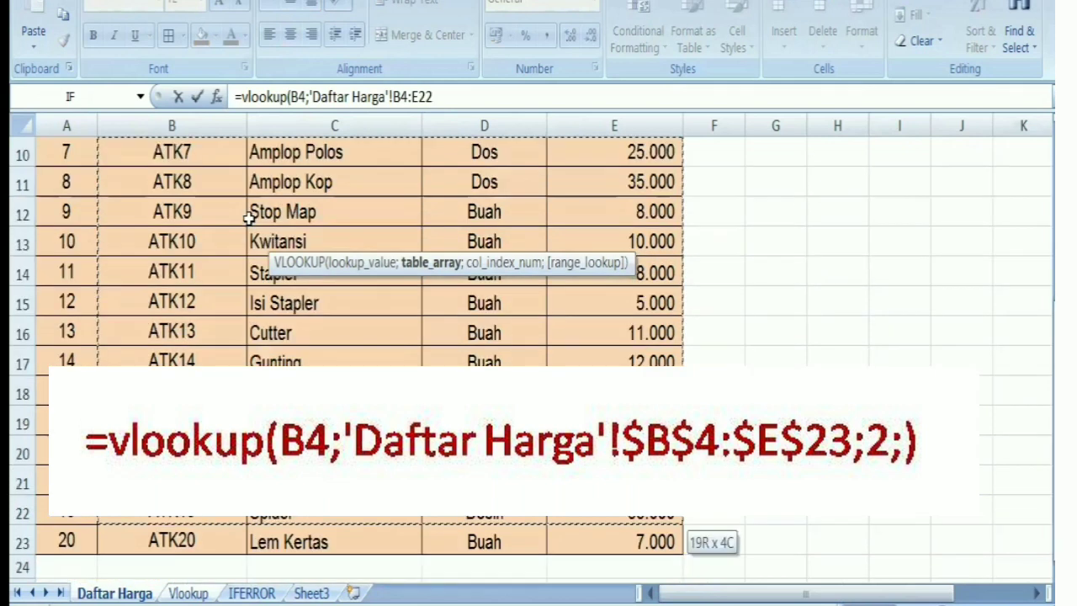
pyautogui.keyDown('shift'); pyautogui.click(661, 543); pyautogui.keyUp('shift')
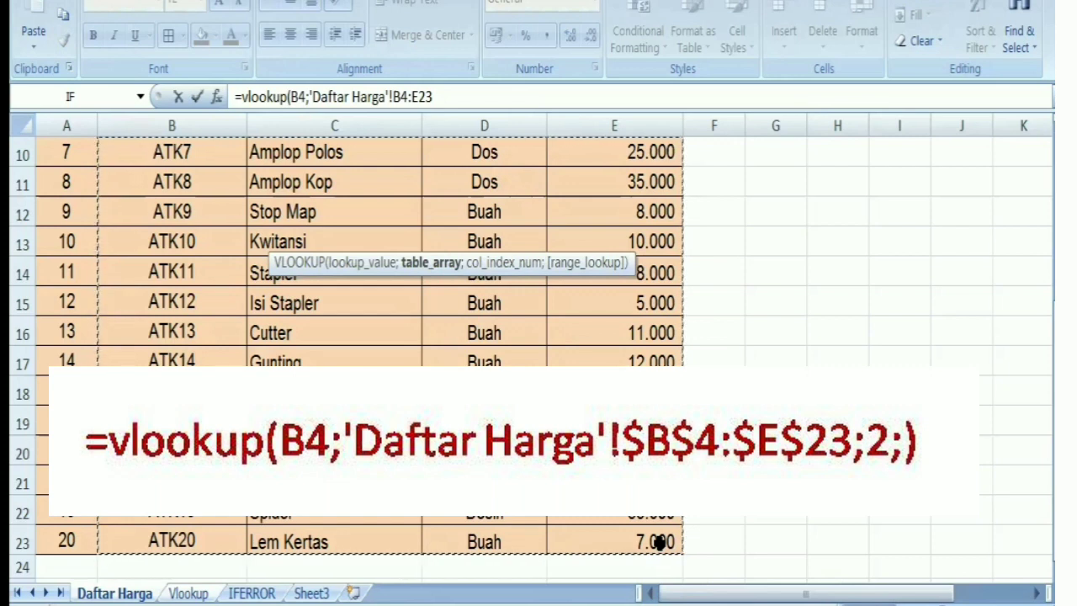
pyautogui.press('F4')
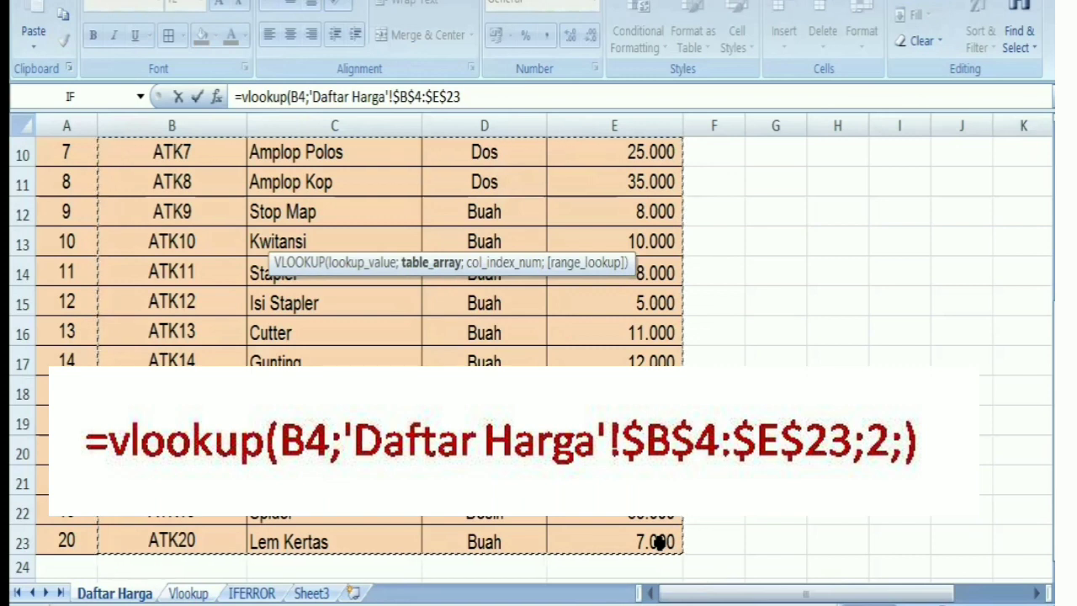
# Complete the C4 formula with column index 2 and an empty range_lookup argument
pyautogui.write(';')
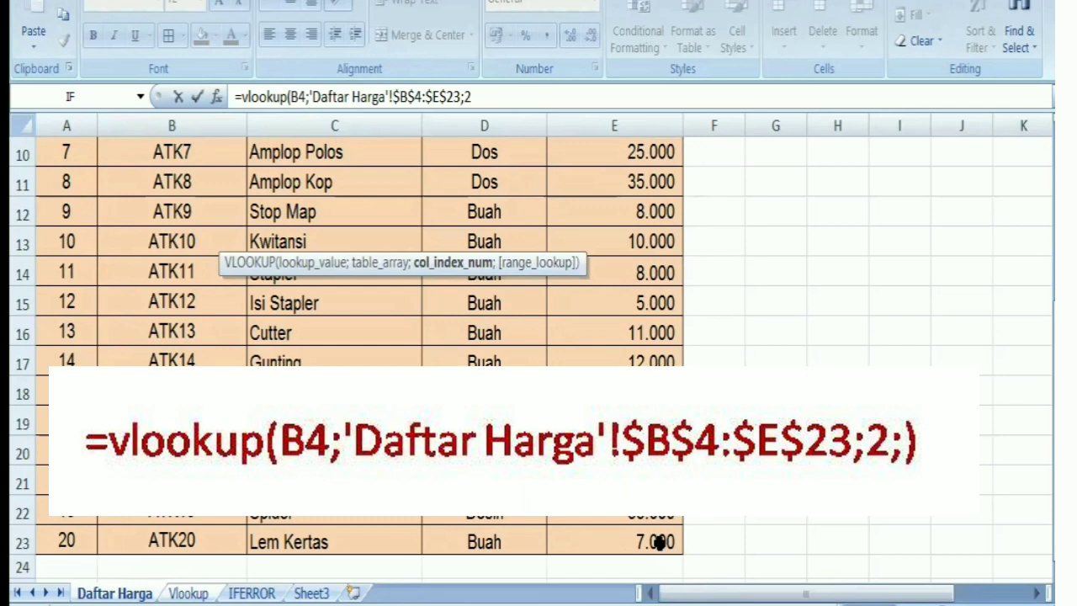
pyautogui.write('2;')
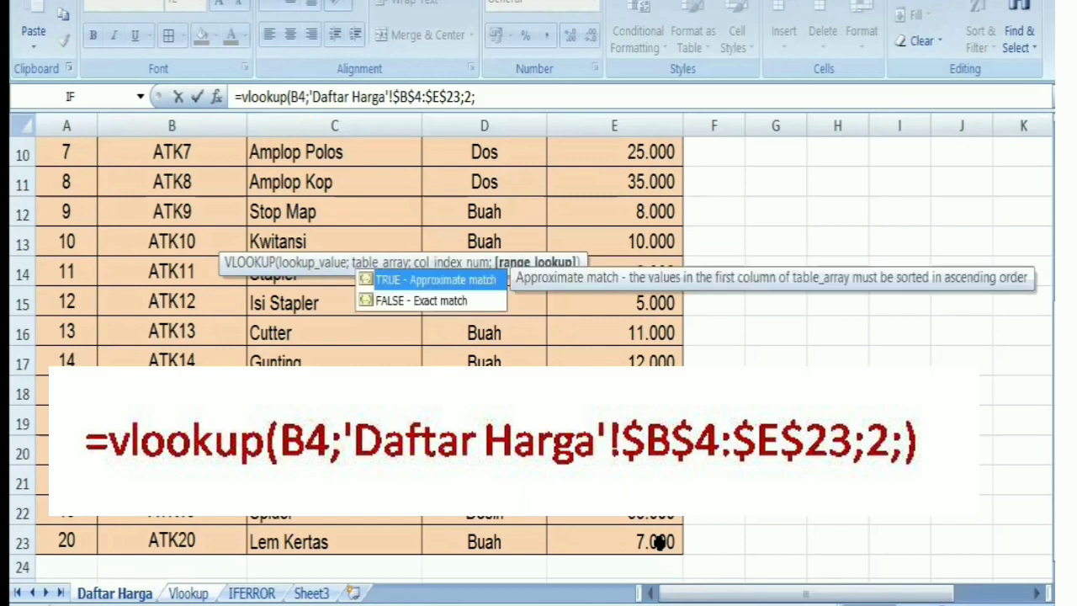
pyautogui.write(')')
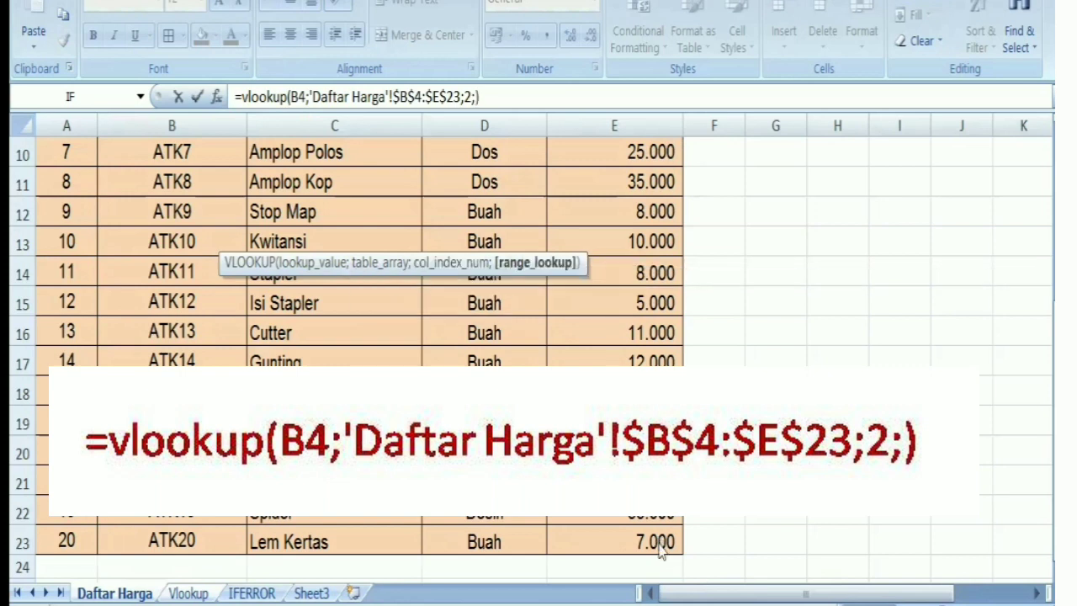
pyautogui.press('Return')
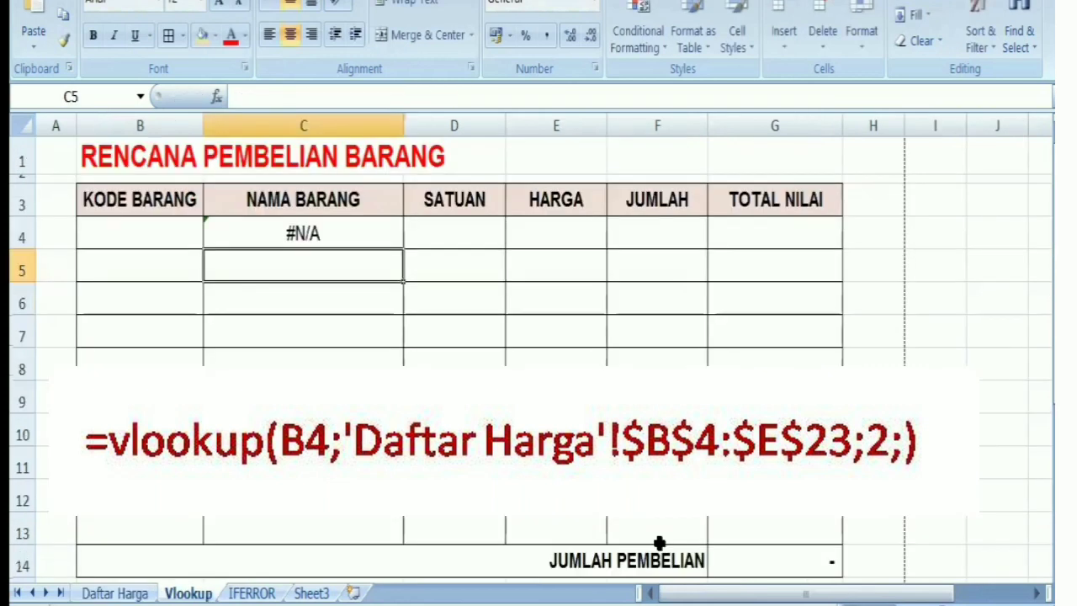
# Copy the NAMA BARANG formula from C4 down through C13
pyautogui.scroll(-1, 685, 570)
pyautogui.scroll(1, 685, 570)
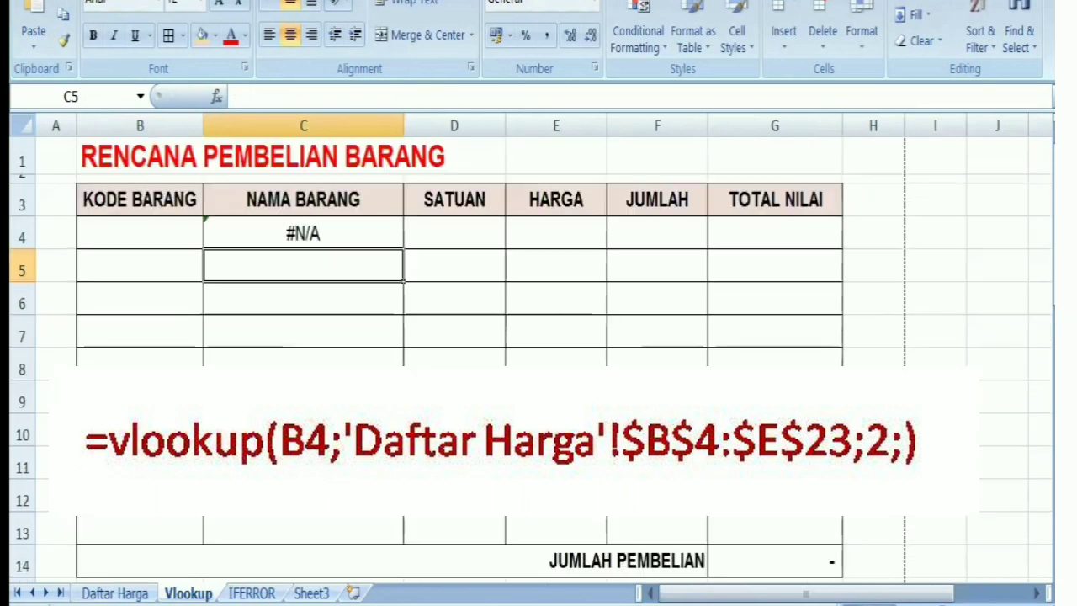
pyautogui.click(330, 229)
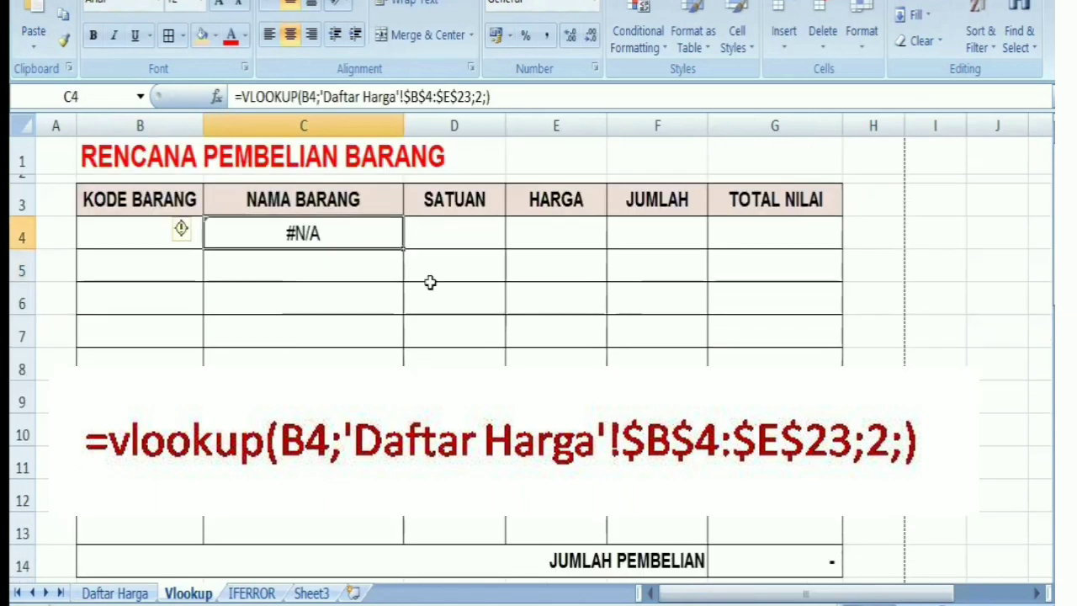
pyautogui.moveTo(403, 249); pyautogui.dragTo(402, 535)
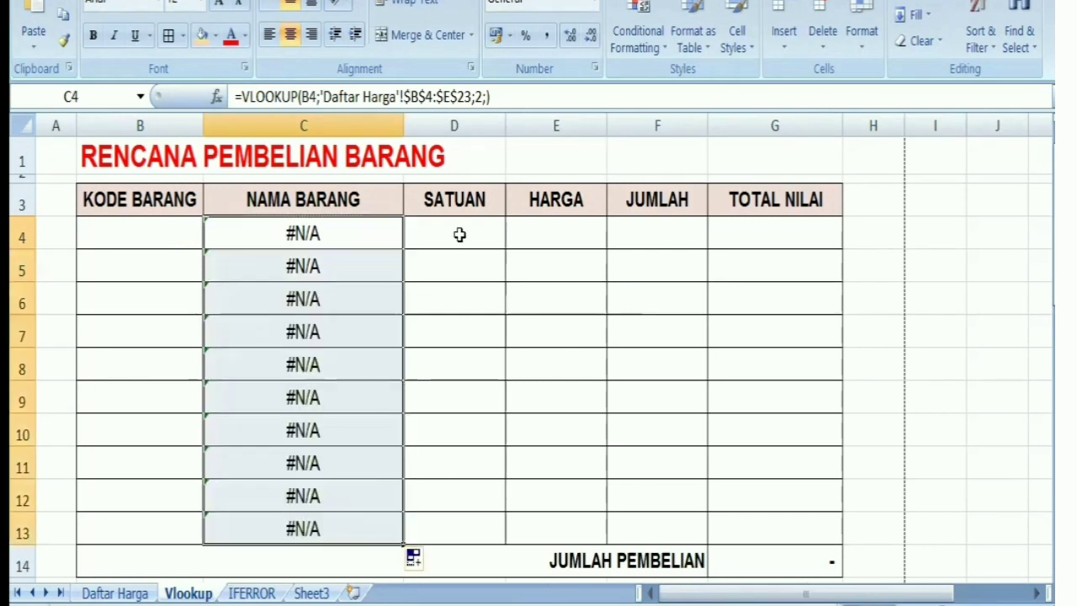
# Start a VLOOKUP formula in D4 under SATUAN with B4 as the lookup value
pyautogui.click(463, 232)
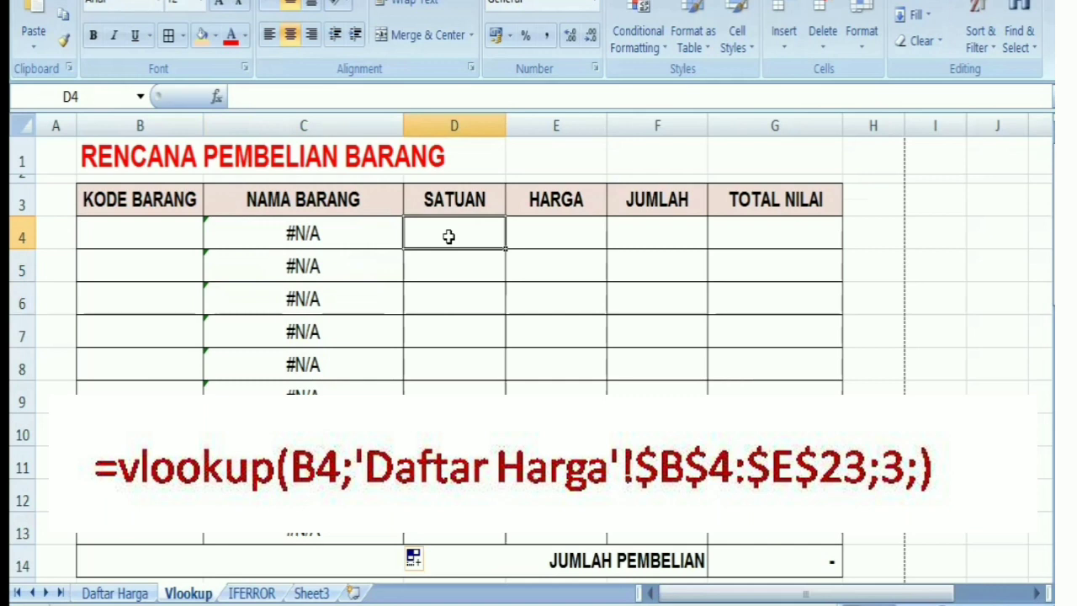
pyautogui.write('=')
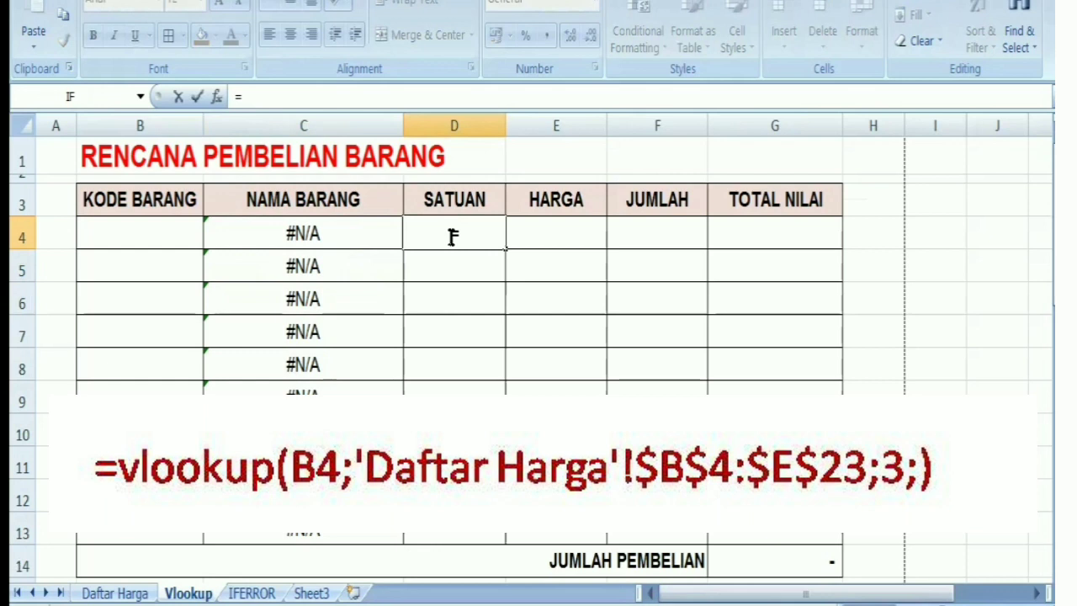
pyautogui.write('vlookup(')
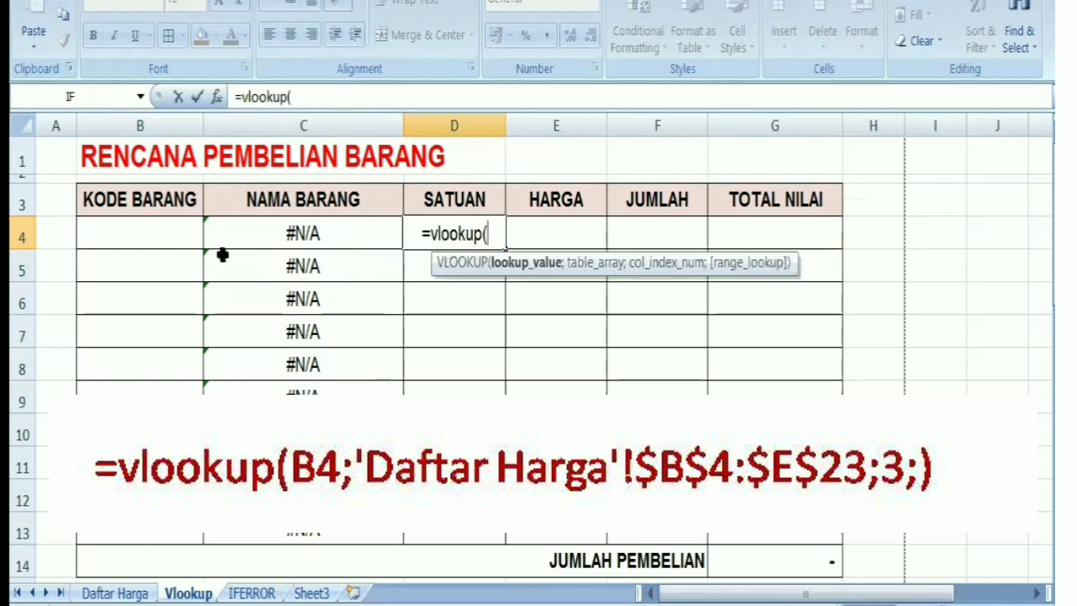
pyautogui.click(136, 226)
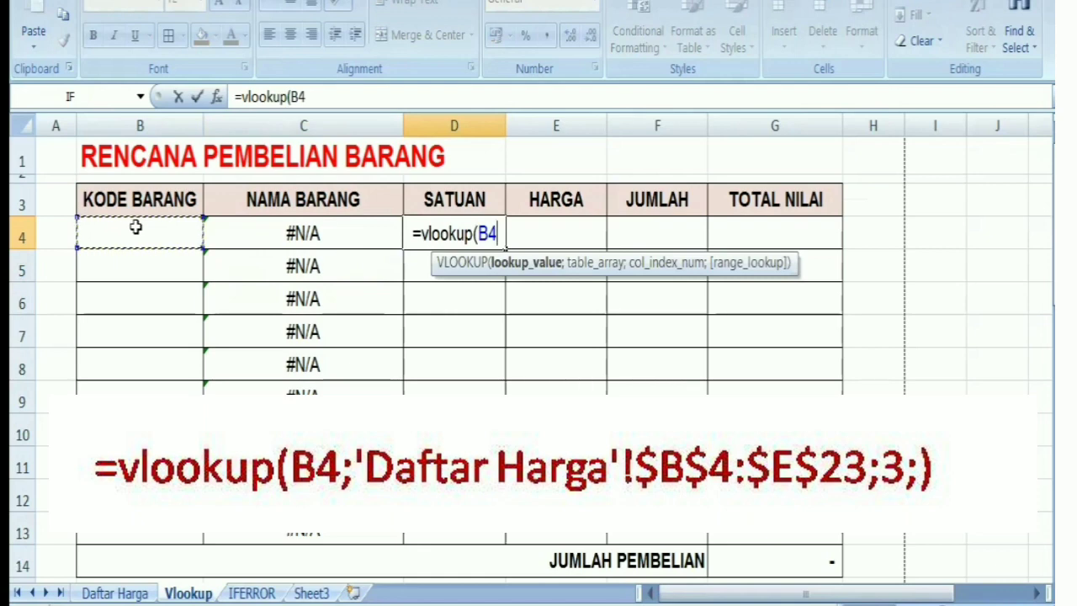
pyautogui.write(';')
# Give the D4 formula the absolute table range $B$4:$E$23 from the Daftar Harga sheet
pyautogui.click(106, 594)
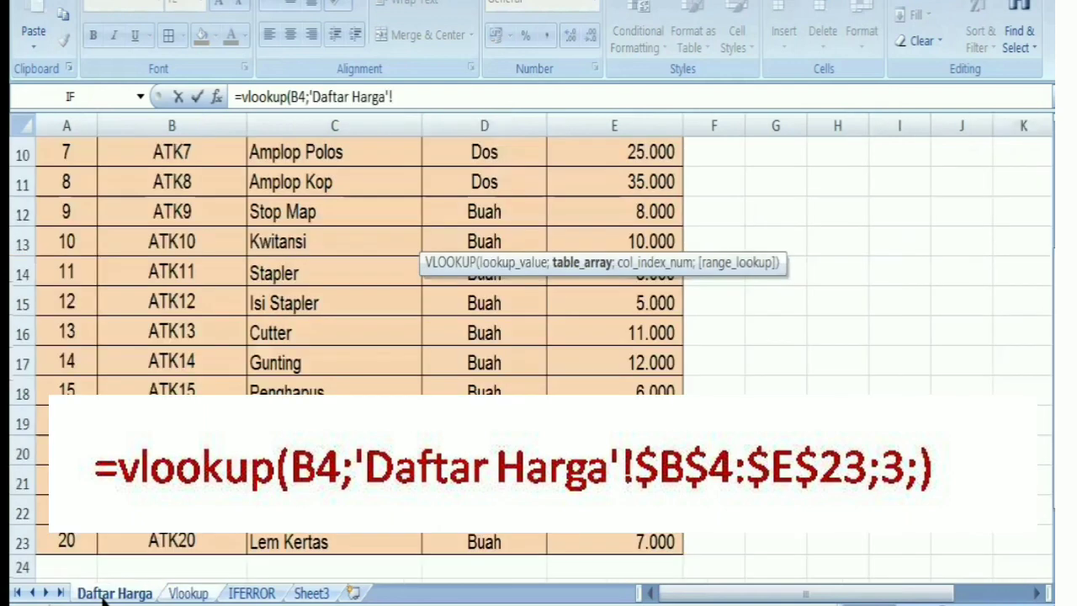
pyautogui.scroll(2, 106, 600)
pyautogui.scroll(1, 184, 390)
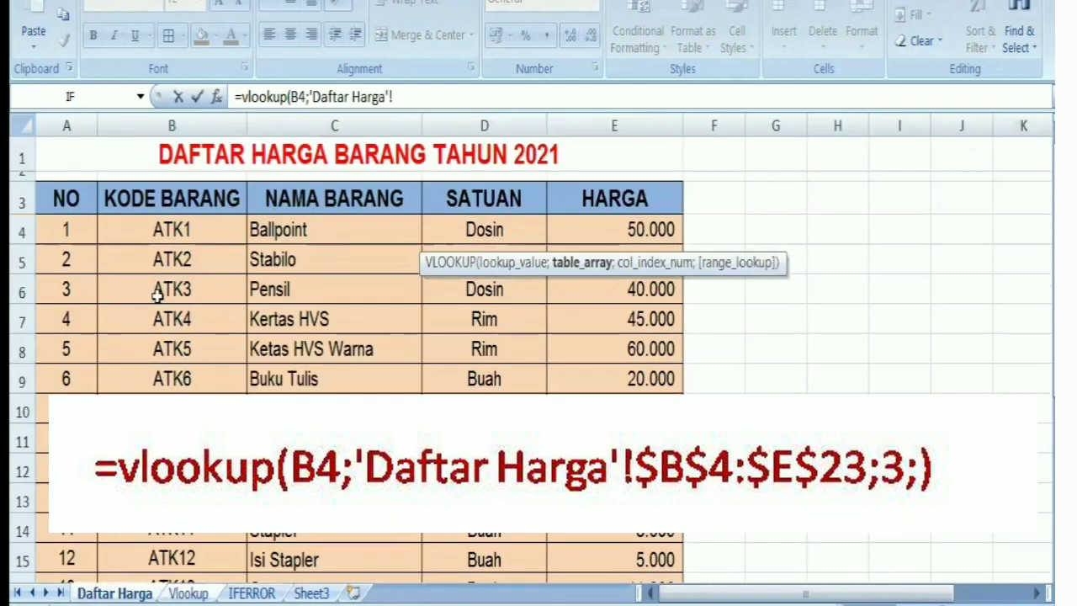
pyautogui.click(118, 231)
pyautogui.moveTo(241, 244); pyautogui.dragTo(364, 257)
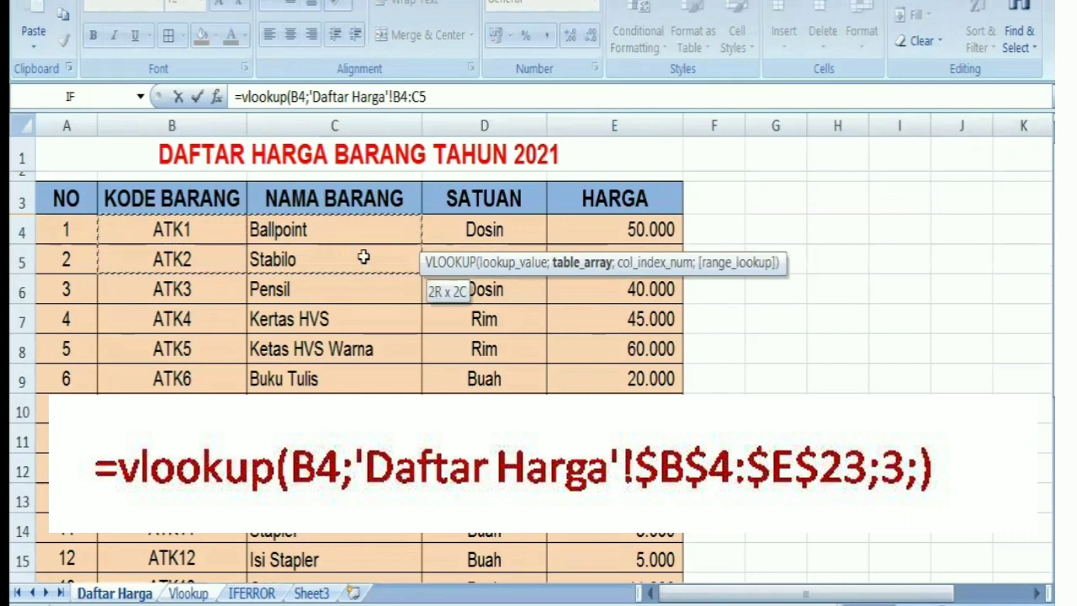
pyautogui.moveTo(364, 257); pyautogui.dragTo(657, 539)
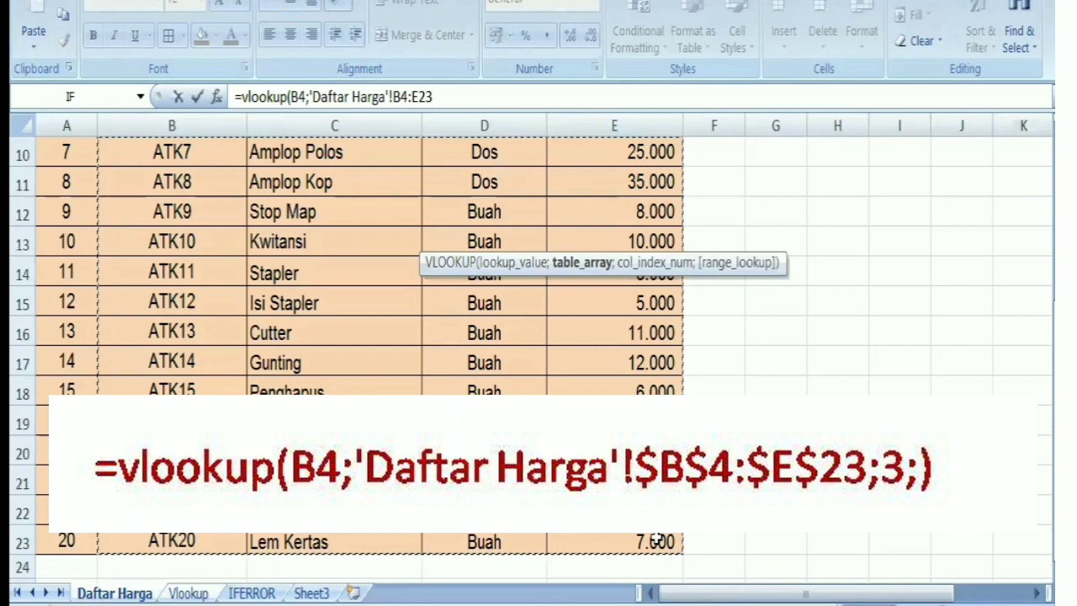
pyautogui.press('F4')
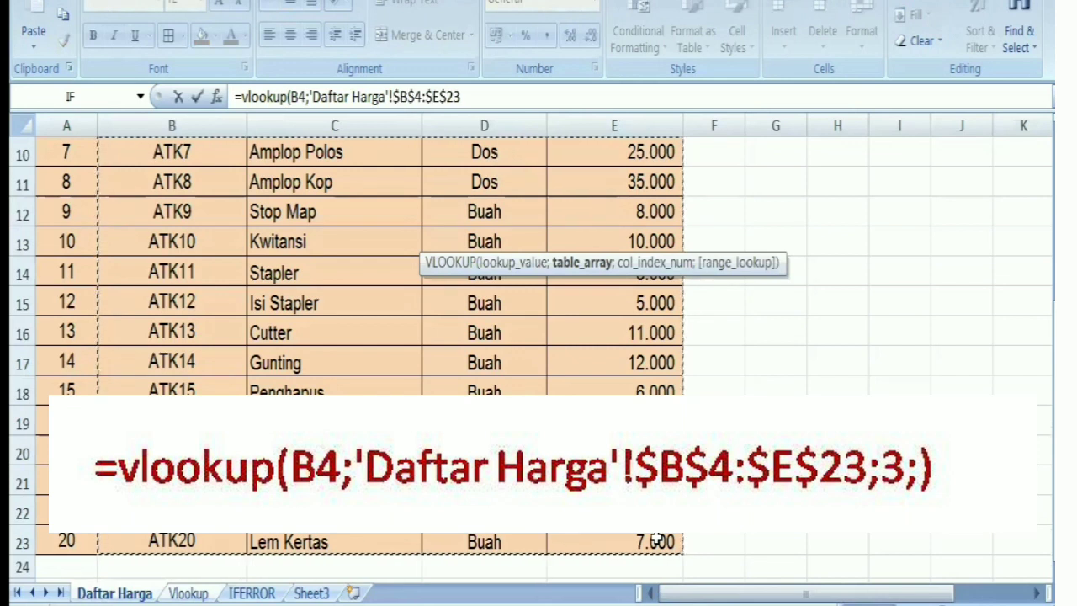
# Complete the D4 formula with column index 3 and an empty range_lookup argument, and copy it down through D13
pyautogui.write(';3')
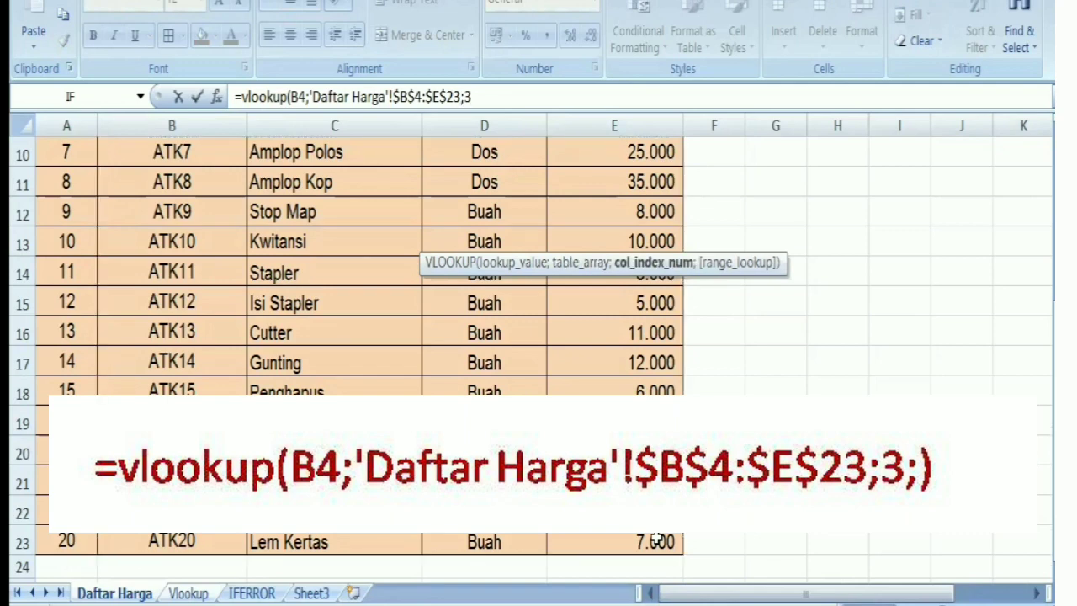
pyautogui.write(';)')
pyautogui.press('Return')
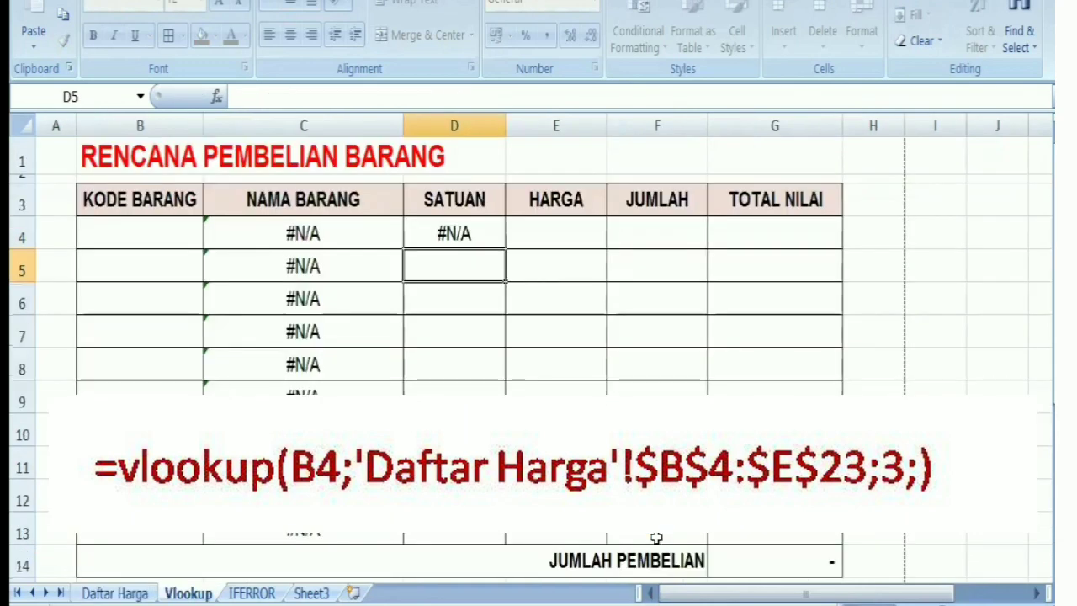
pyautogui.click(444, 231)
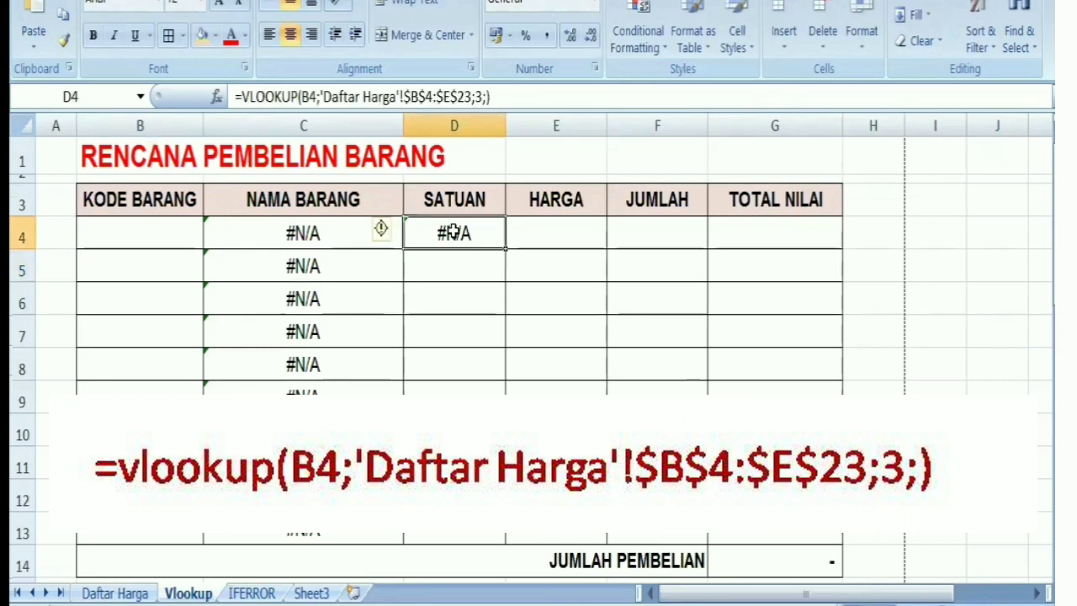
pyautogui.moveTo(505, 251); pyautogui.dragTo(505, 536)
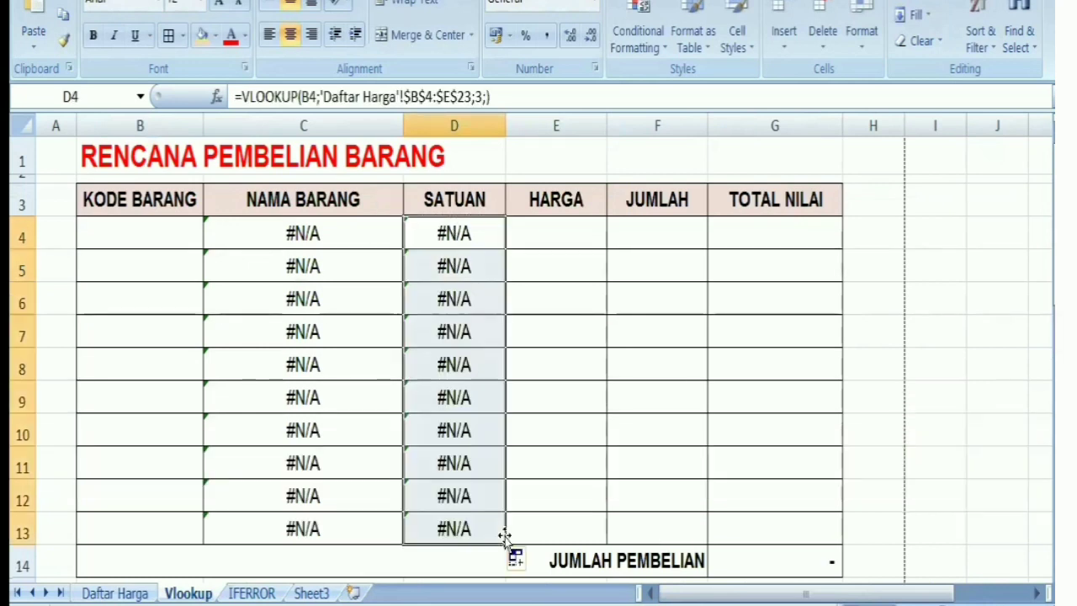
# Start a VLOOKUP formula in E4 under HARGA with B4 as the lookup value
pyautogui.click(561, 241)
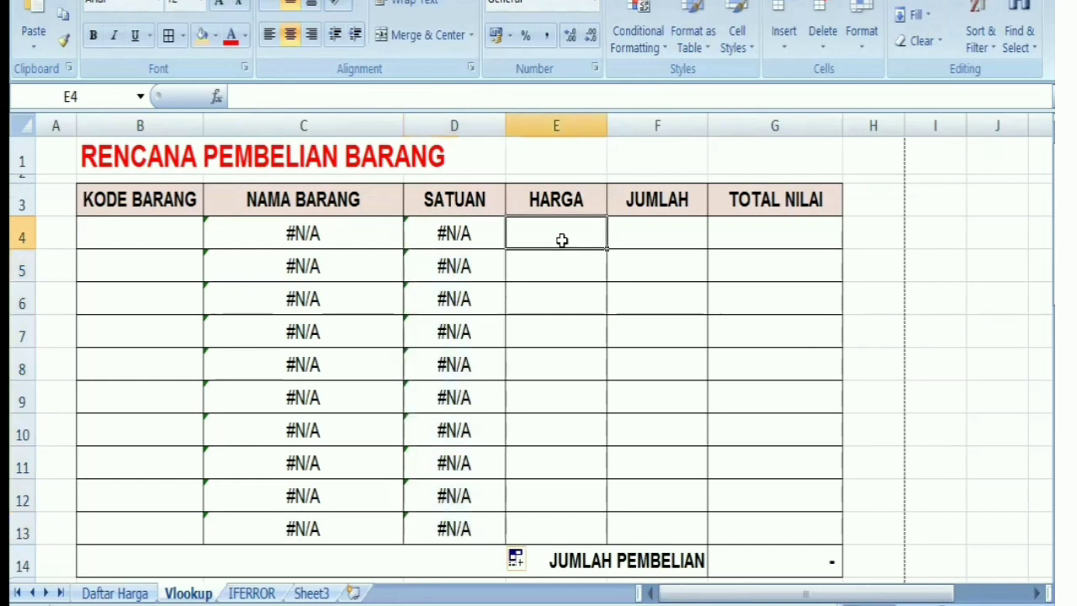
pyautogui.write('=')
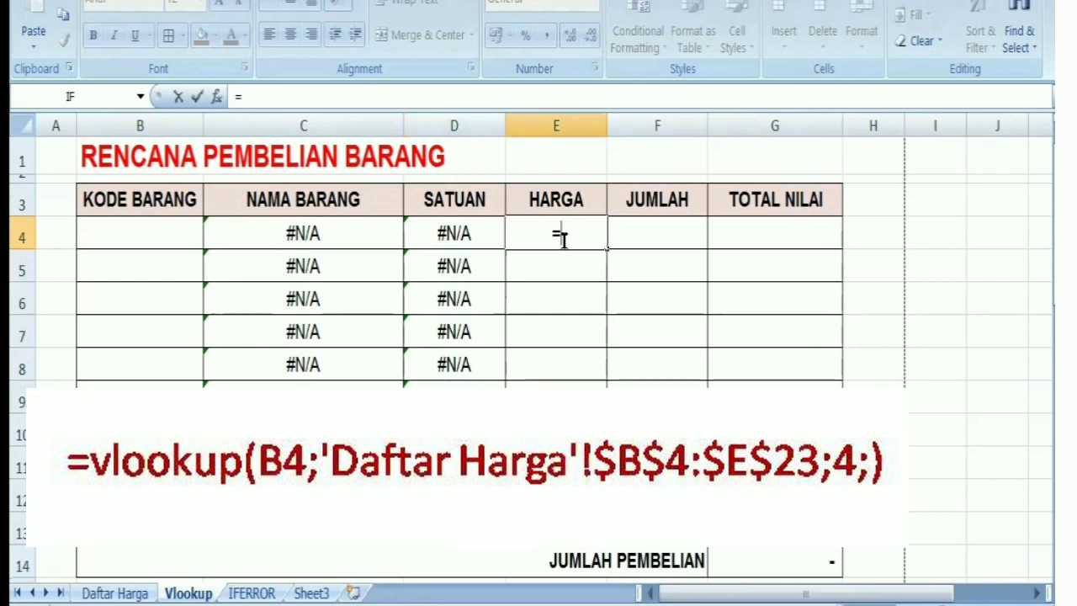
pyautogui.write('vlookup(')
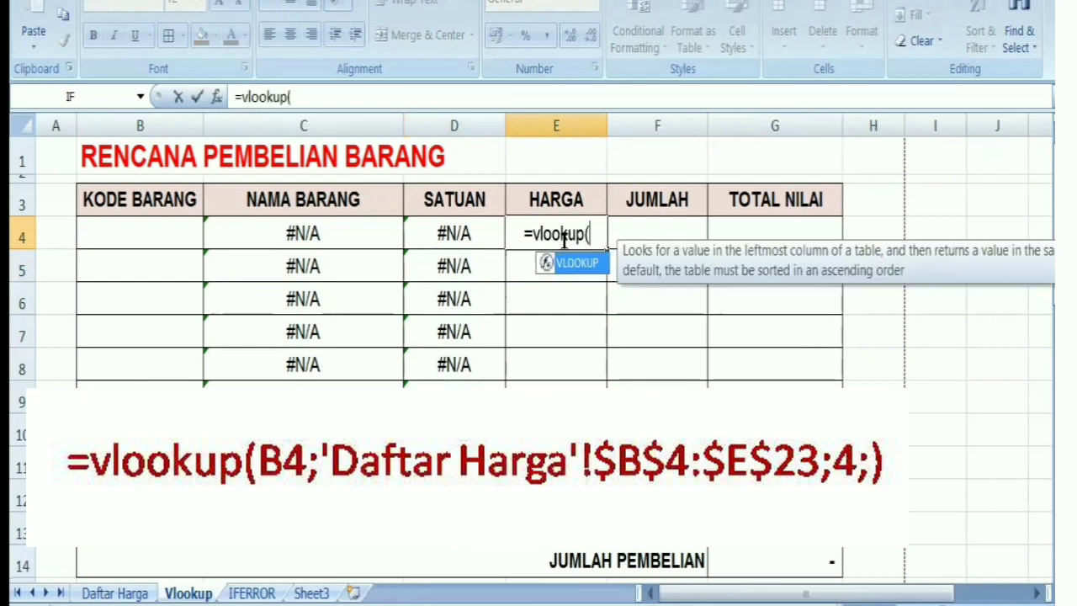
pyautogui.click(168, 233)
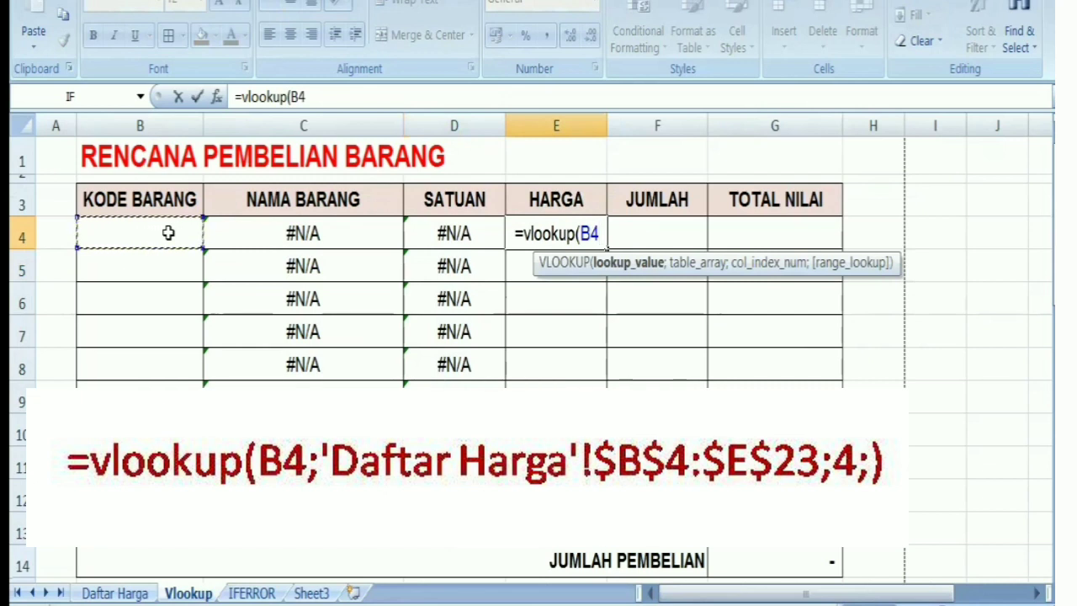
pyautogui.write(';')
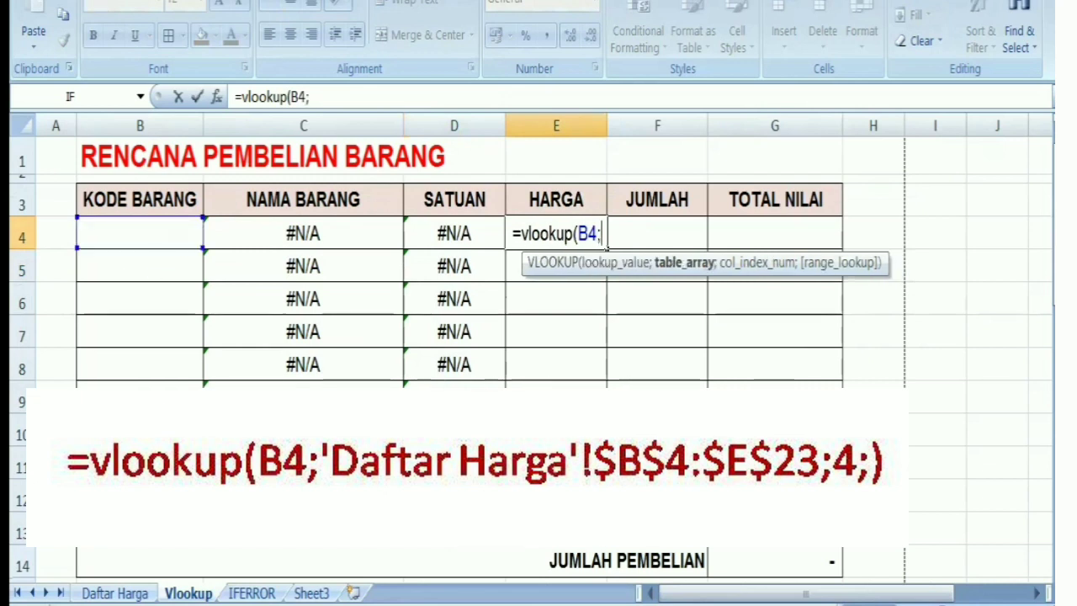
# Give the E4 formula the absolute table range $B$4:$E$23 from the Daftar Harga sheet
pyautogui.click(117, 593)
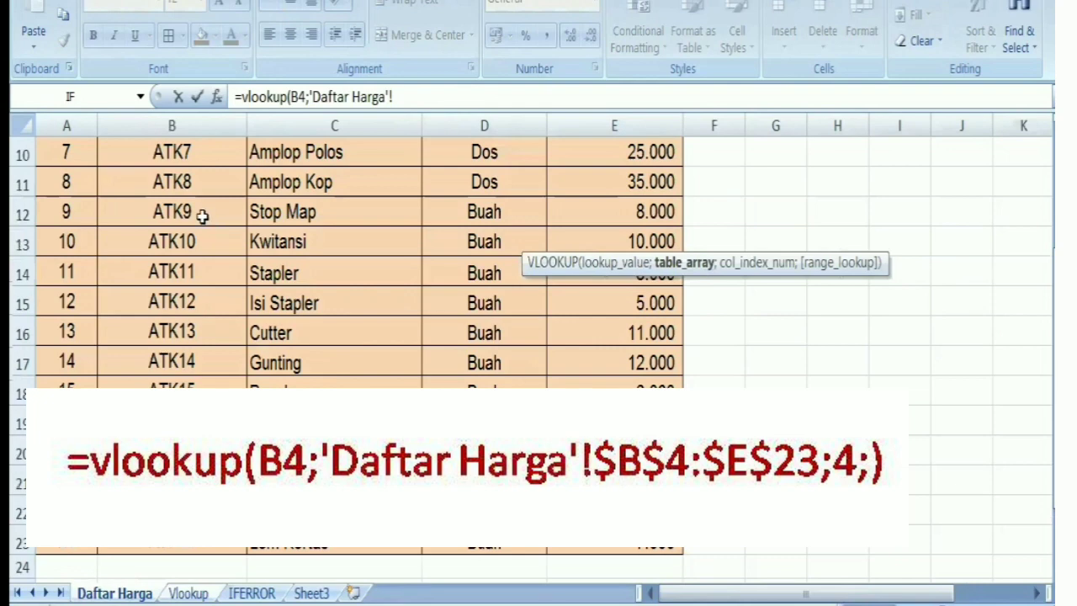
pyautogui.scroll(3, 200, 211)
pyautogui.click(139, 232)
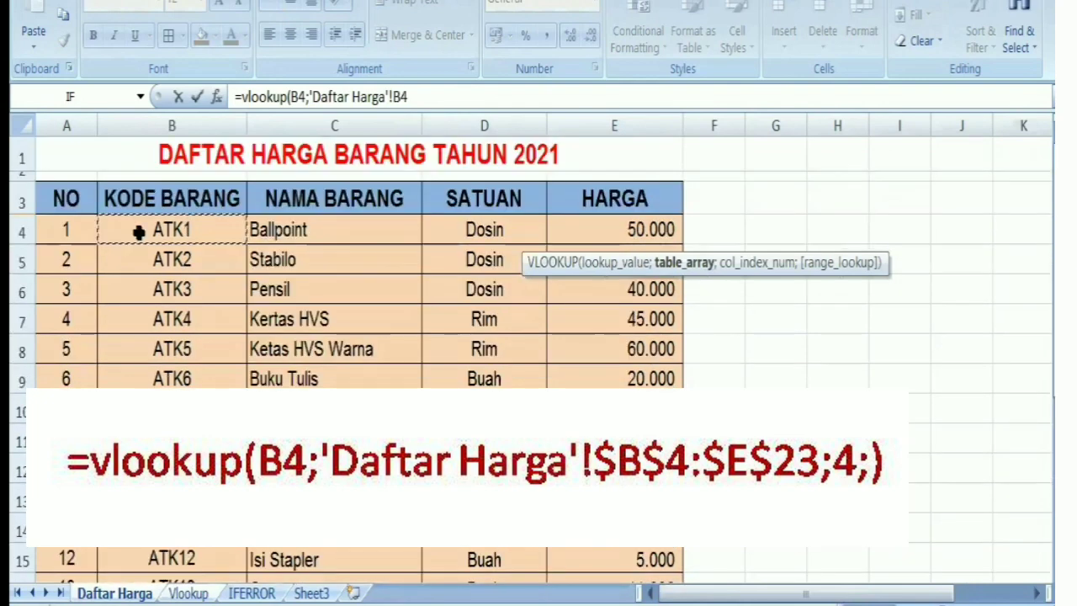
pyautogui.hotkey('shift', 'Right')
pyautogui.hotkey('shift', 'Right')
pyautogui.hotkey('shift', 'Right')
pyautogui.hotkey('shift', 'Down')
pyautogui.hotkey('shift', 'Down')
pyautogui.hotkey('shift', 'Down')
pyautogui.hotkey('shift', 'Down')
pyautogui.hotkey('shift', 'Down')
pyautogui.hotkey('shift', 'Down')
pyautogui.hotkey('shift', 'Down')
pyautogui.hotkey('shift', 'Down')
pyautogui.hotkey('shift', 'Down')
pyautogui.hotkey('shift', 'Down')
pyautogui.hotkey('shift', 'Down')
pyautogui.hotkey('shift', 'Down')
pyautogui.hotkey('shift', 'Down')
pyautogui.hotkey('shift', 'Down')
pyautogui.hotkey('shift', 'Down')
pyautogui.hotkey('shift', 'Down')
pyautogui.hotkey('shift', 'Down')
pyautogui.hotkey('shift', 'Down')
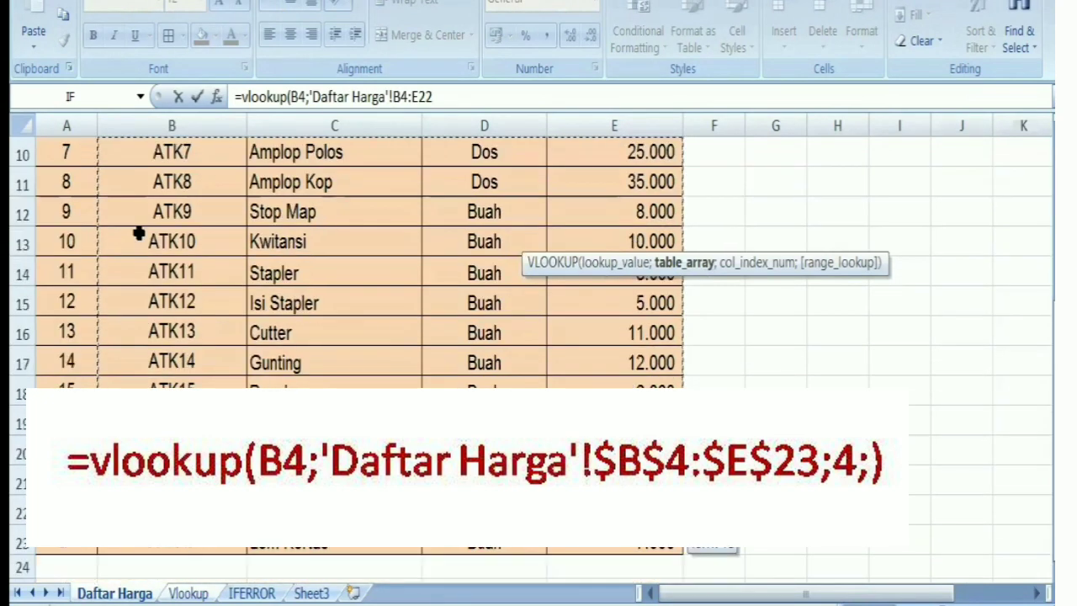
pyautogui.hotkey('shift', 'Down')
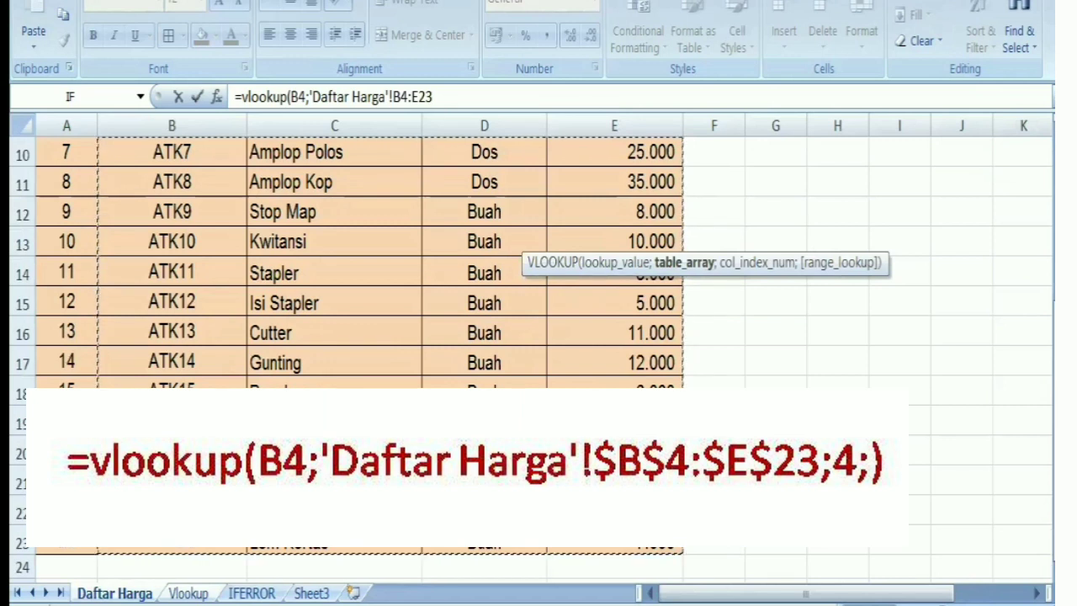
pyautogui.press('F4')
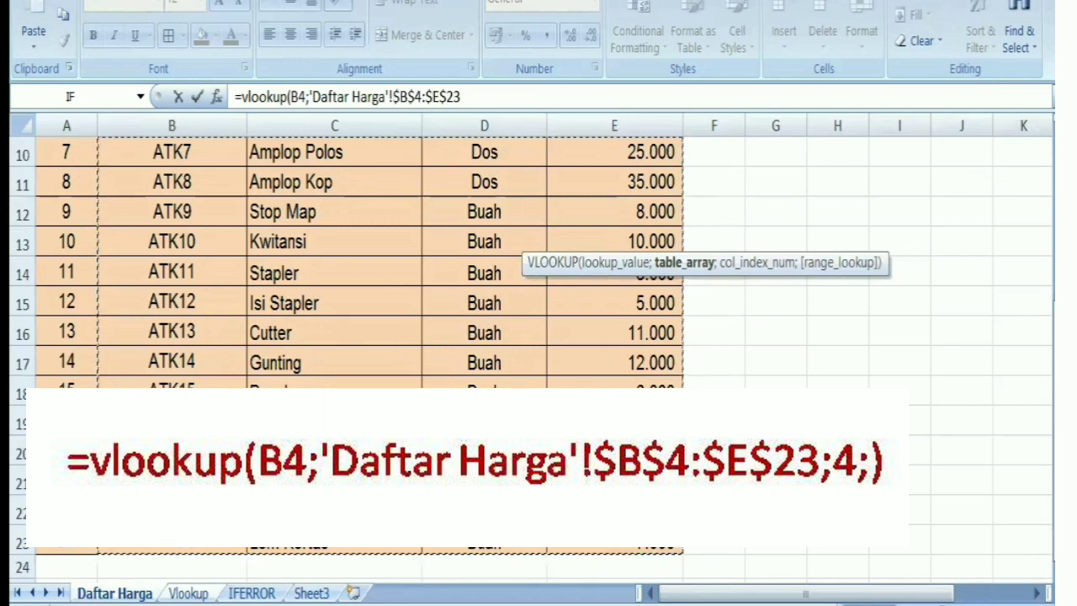
# Complete the E4 formula with column index 4 and an empty range_lookup argument, and copy it down through E13
pyautogui.write(';')
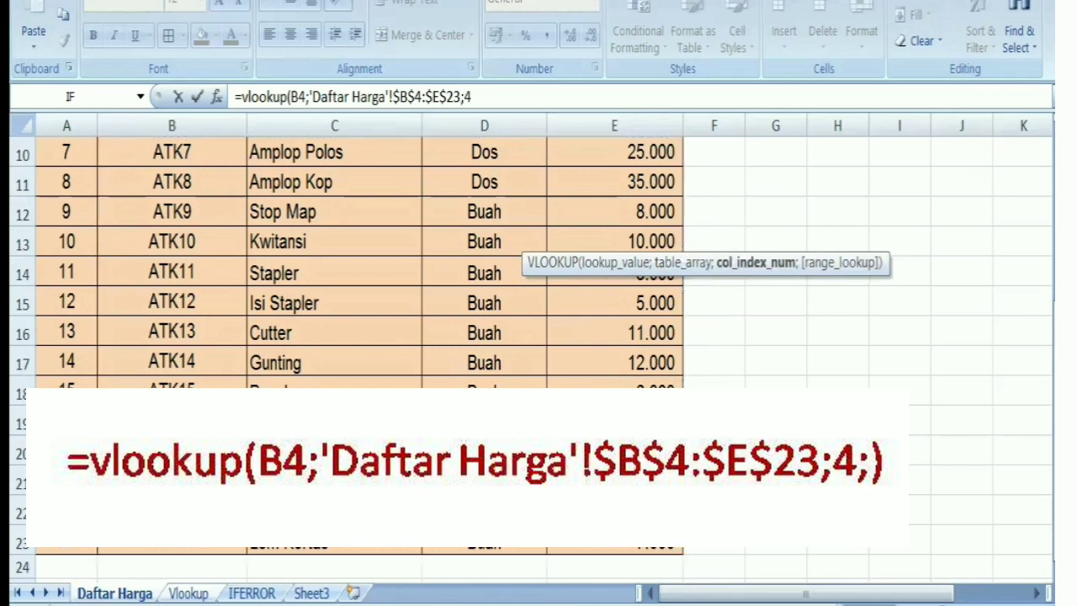
pyautogui.write('4;)')
pyautogui.press('Return')
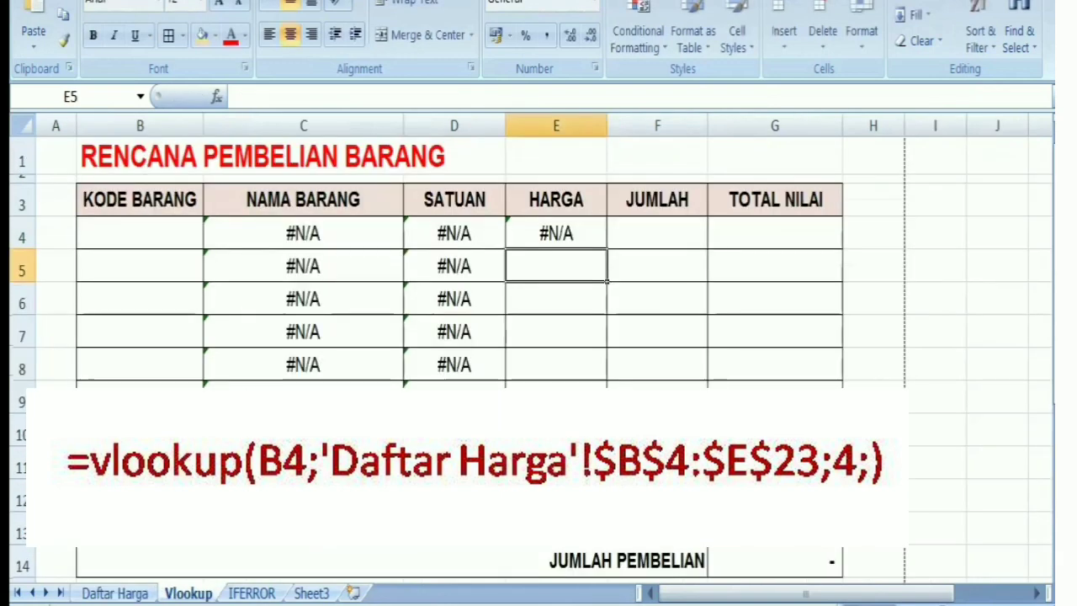
pyautogui.click(562, 235)
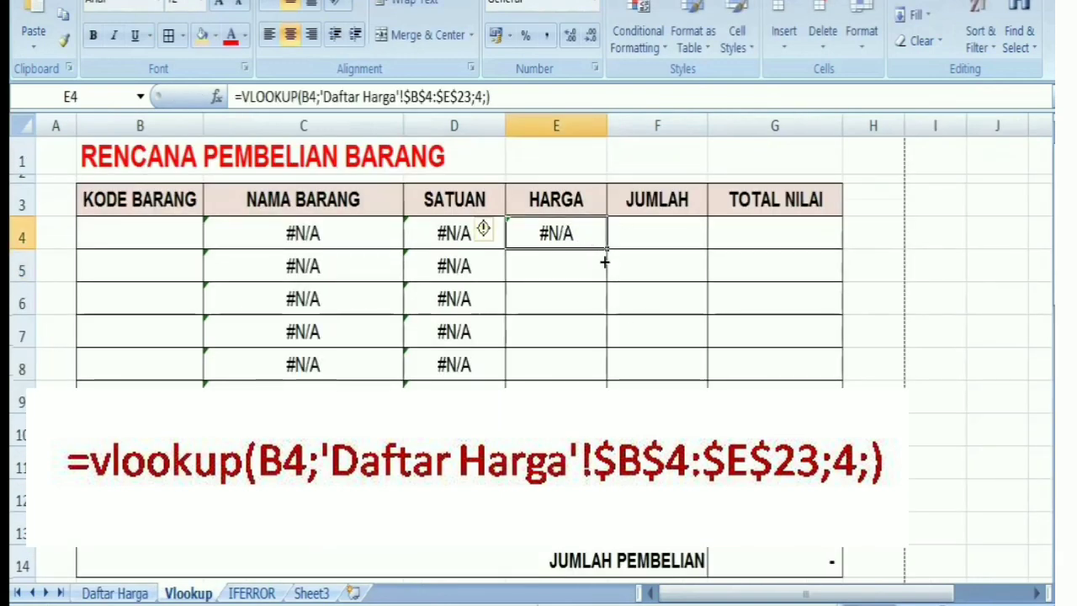
pyautogui.moveTo(604, 248); pyautogui.dragTo(610, 536)
pyautogui.click(933, 302)
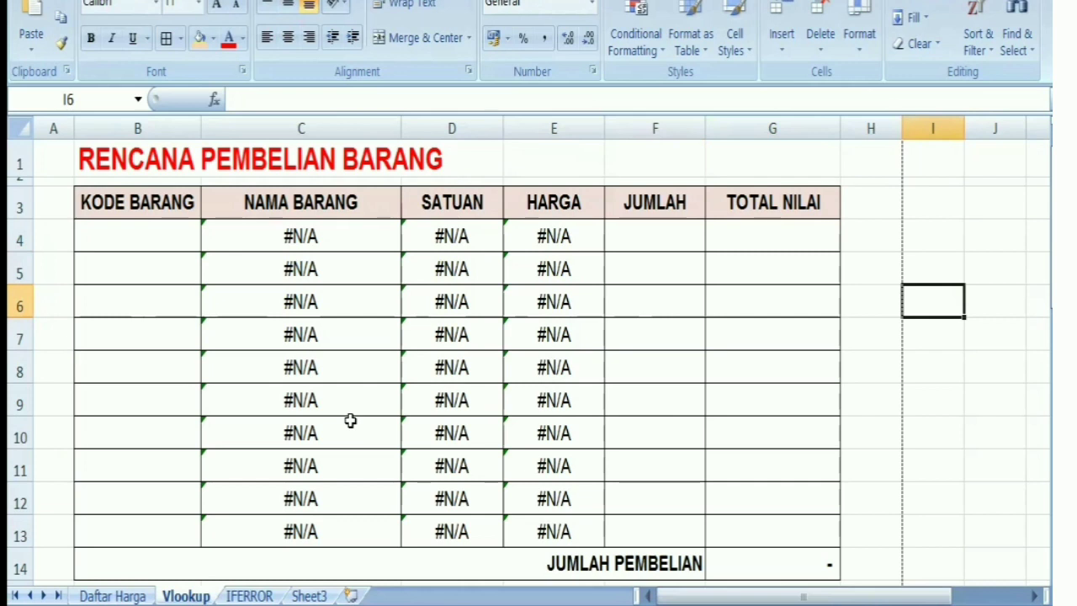
# Enter the formula =E4*F4 in G4 under TOTAL NILAI to multiply the price by the quantity
pyautogui.click(774, 236)
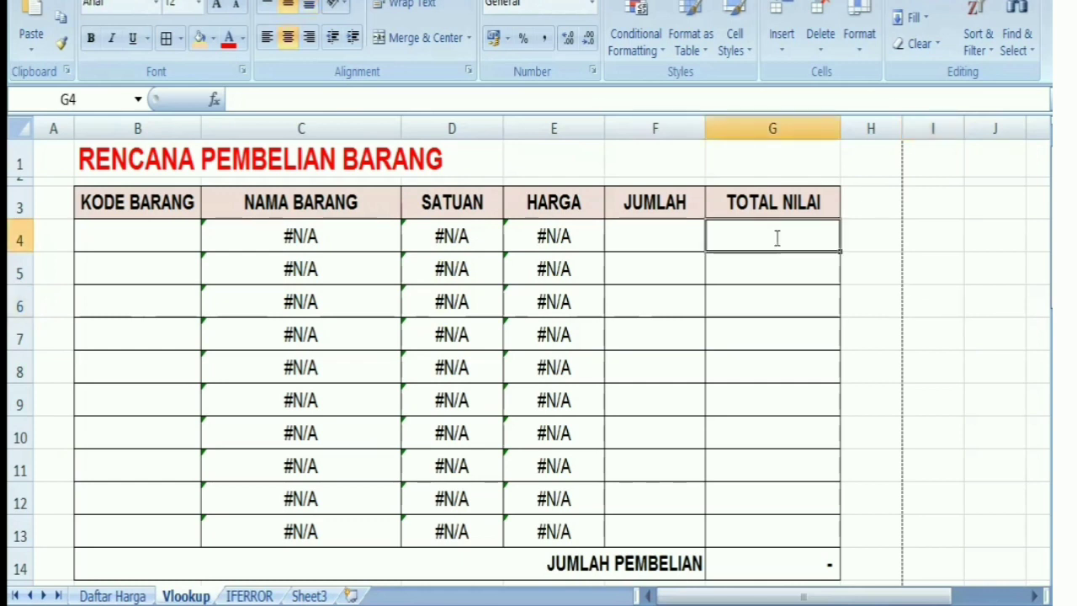
pyautogui.write('=')
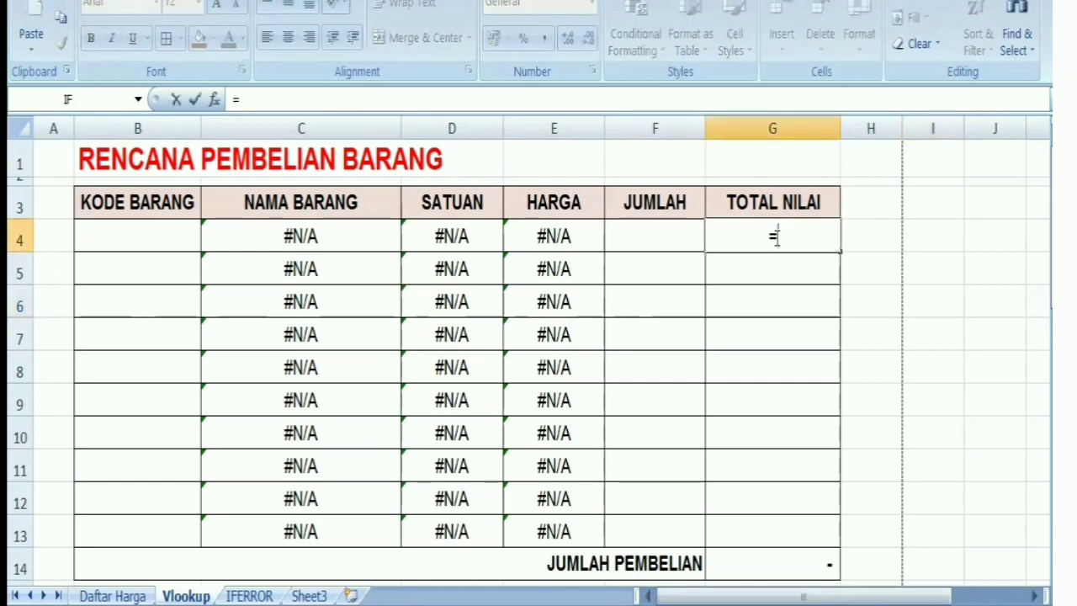
pyautogui.click(518, 238)
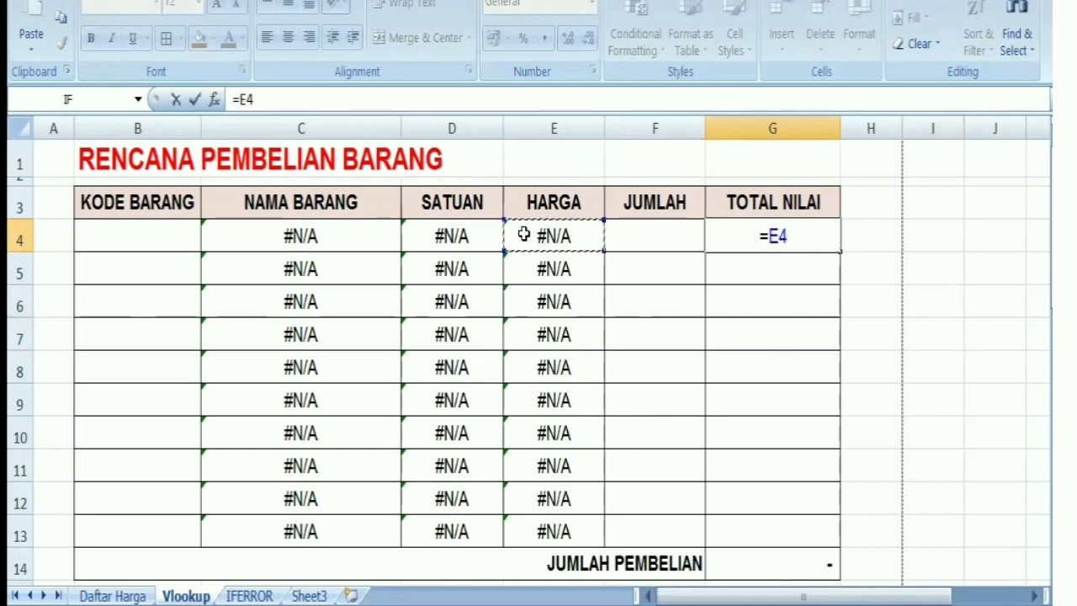
pyautogui.write('*')
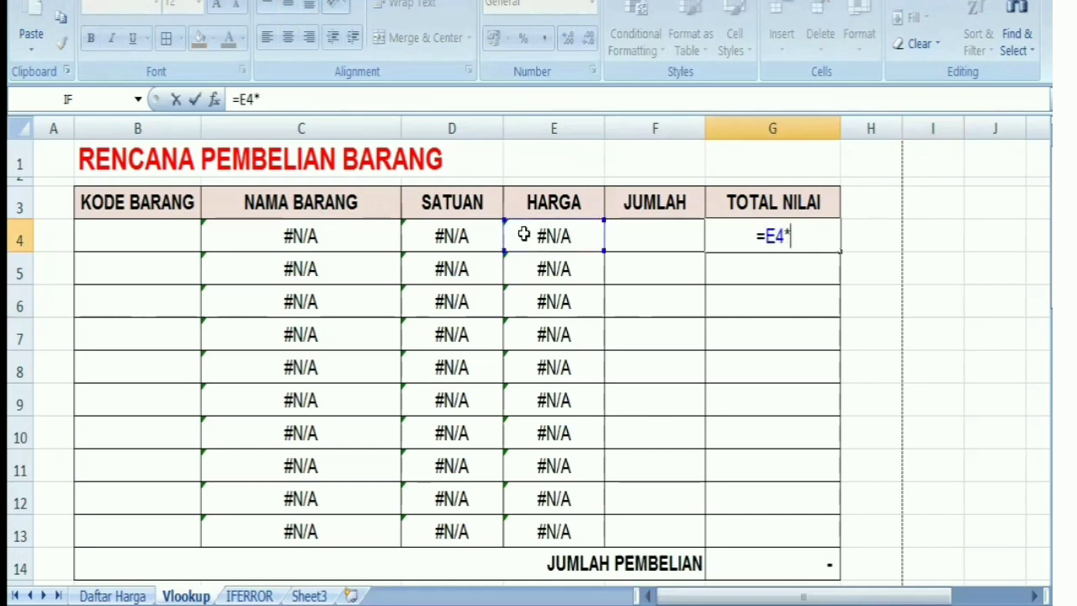
pyautogui.click(655, 240)
pyautogui.press('Return')
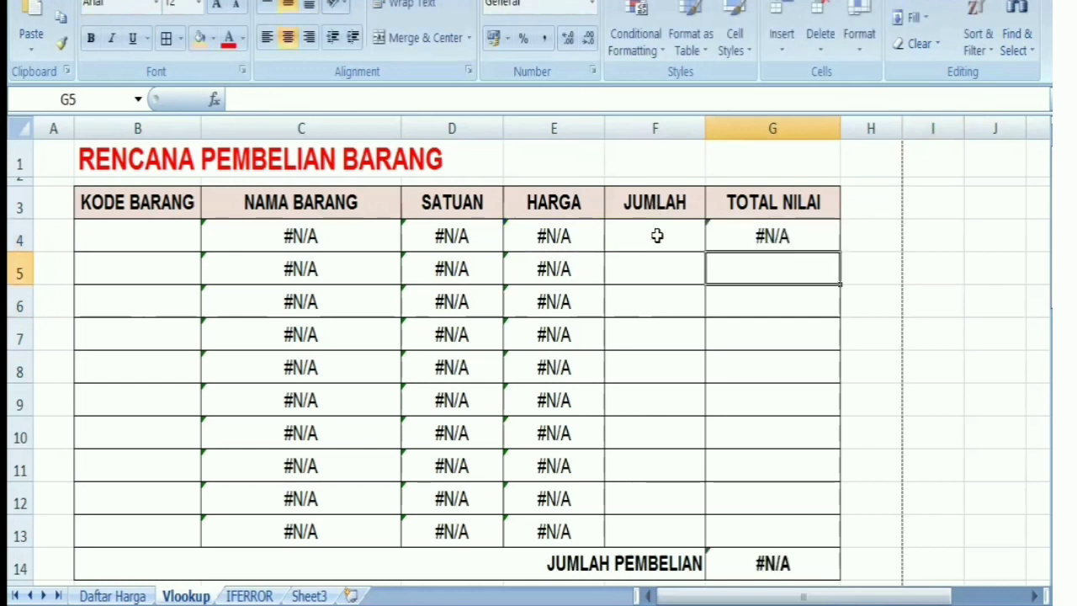
# Copy the TOTAL NILAI formula from G4 down through G13 and check the JUMLAH PEMBELIAN formula in G14
pyautogui.click(818, 239)
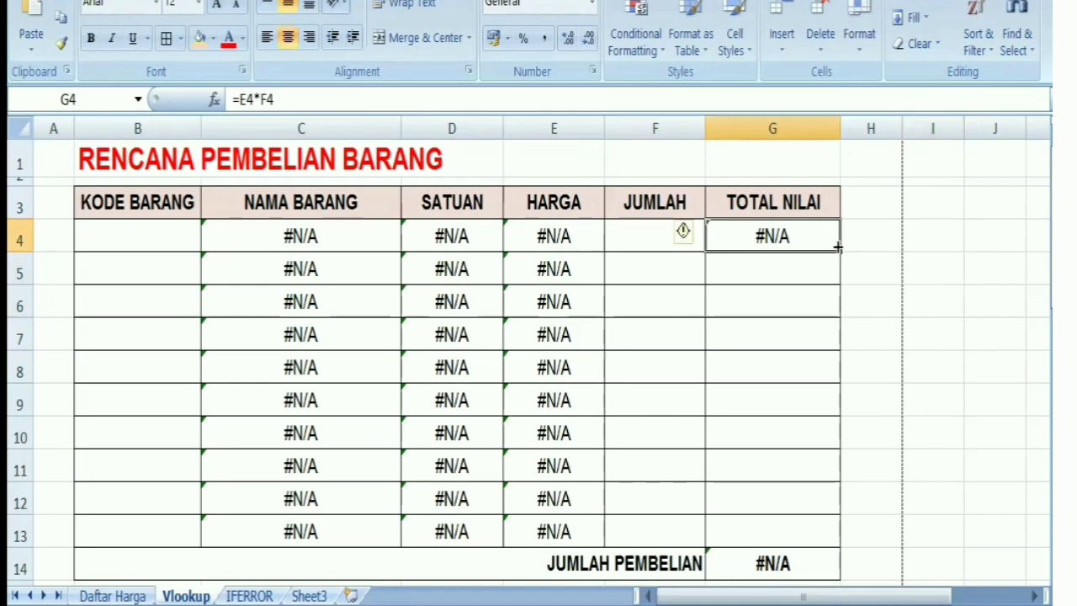
pyautogui.moveTo(837, 247); pyautogui.dragTo(831, 532)
pyautogui.click(940, 510)
pyautogui.click(786, 565)
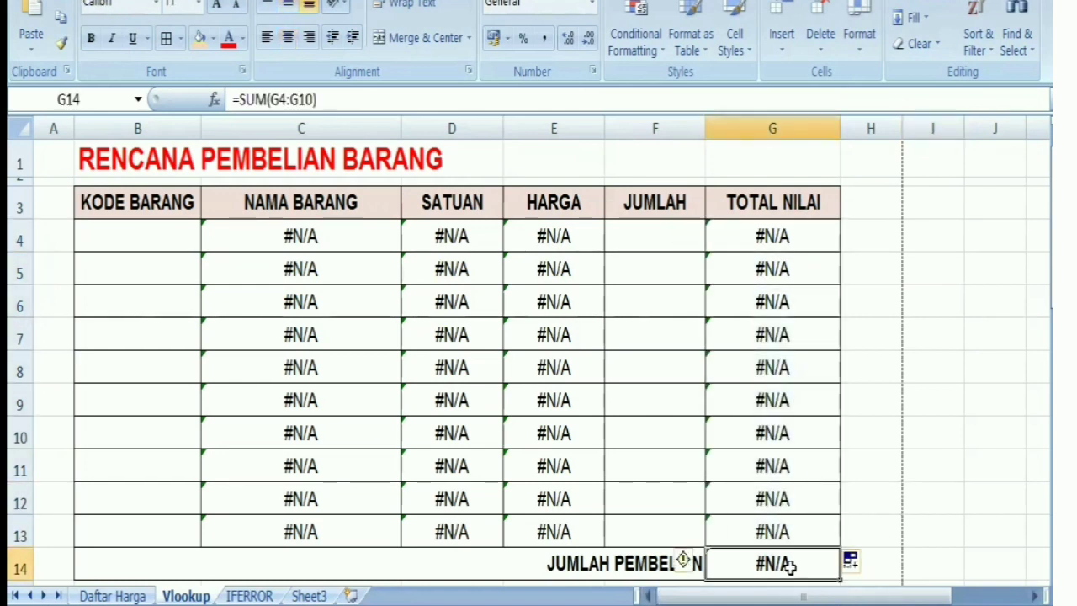
pyautogui.click(1001, 435)
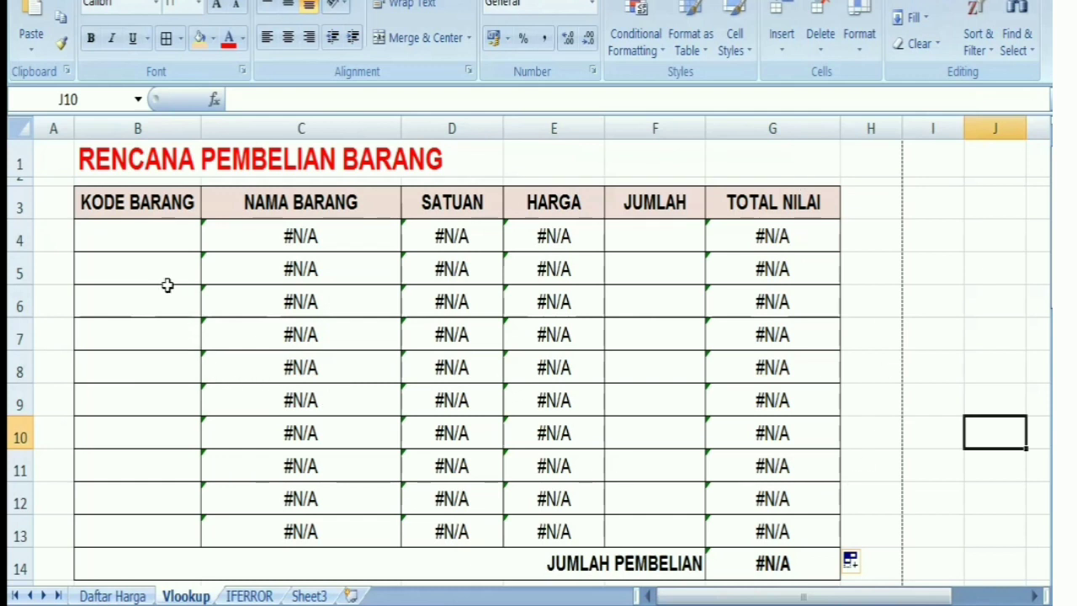
# Enter the item codes atk3, atk1 and atk4 in B4 to B6 under KODE BARANG
pyautogui.click(150, 238)
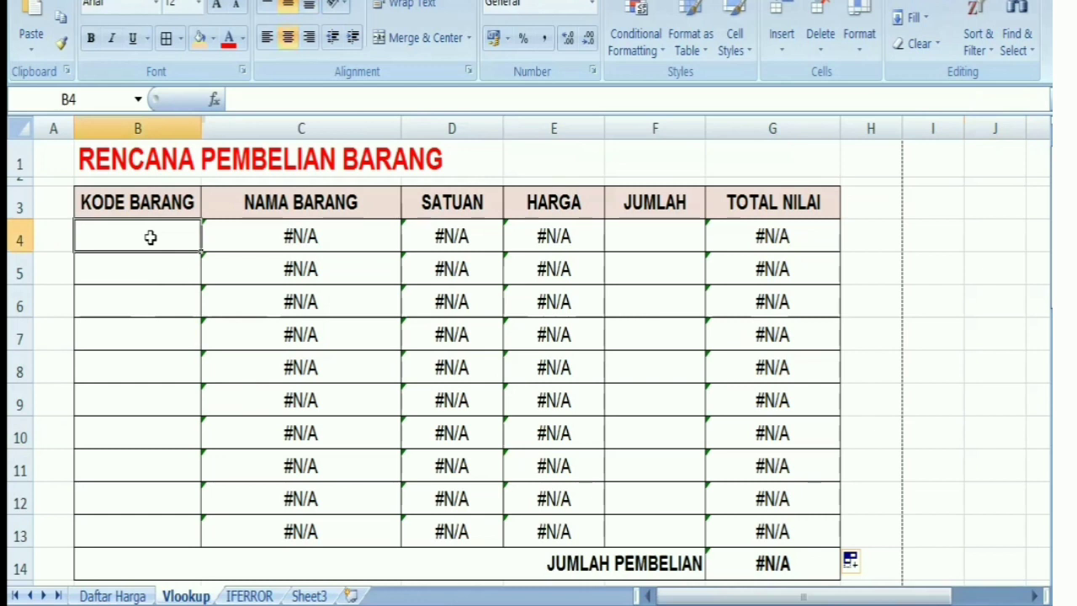
pyautogui.write('at')
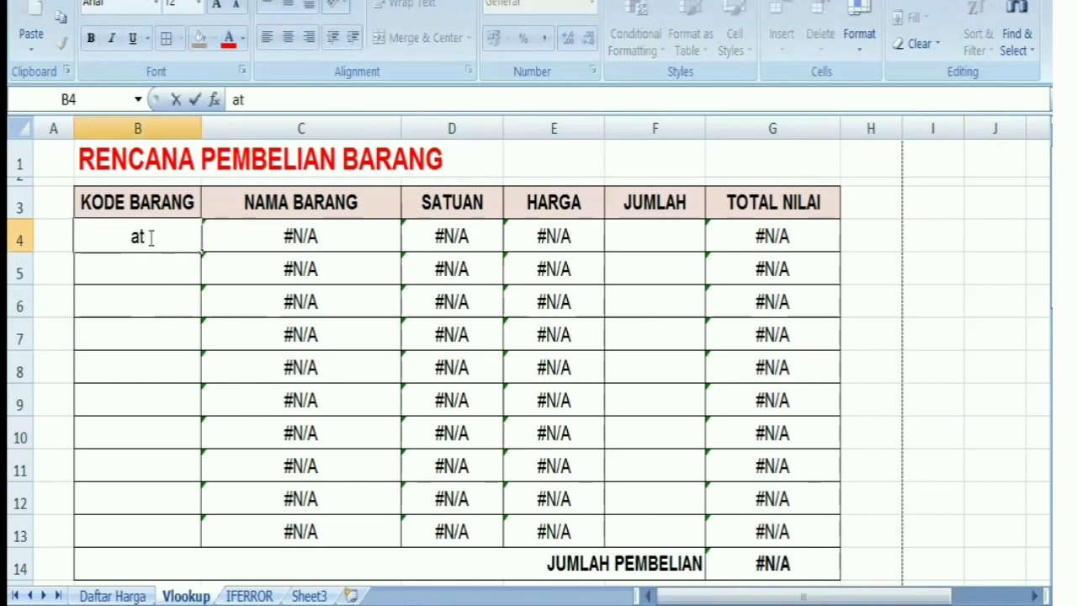
pyautogui.write('k3')
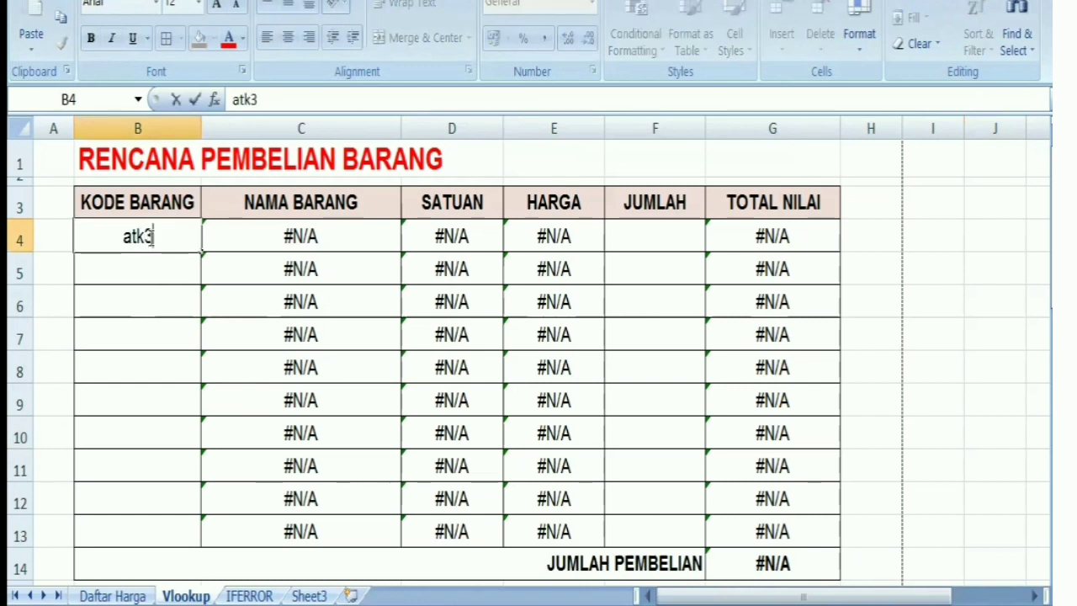
pyautogui.press('Return')
pyautogui.write('atk')
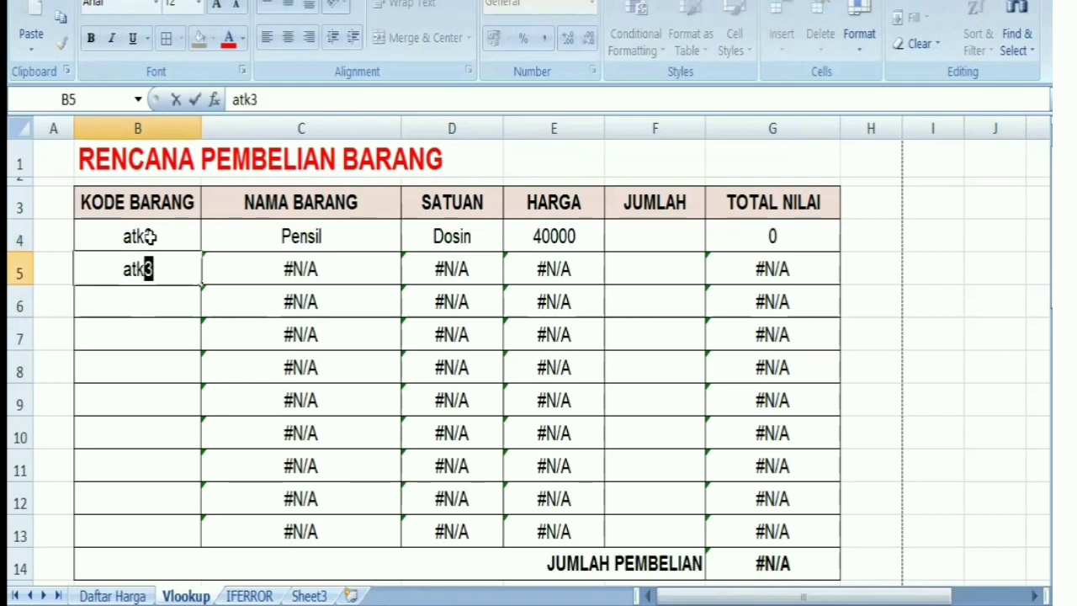
pyautogui.write('1')
pyautogui.press('Return')
pyautogui.write('at')
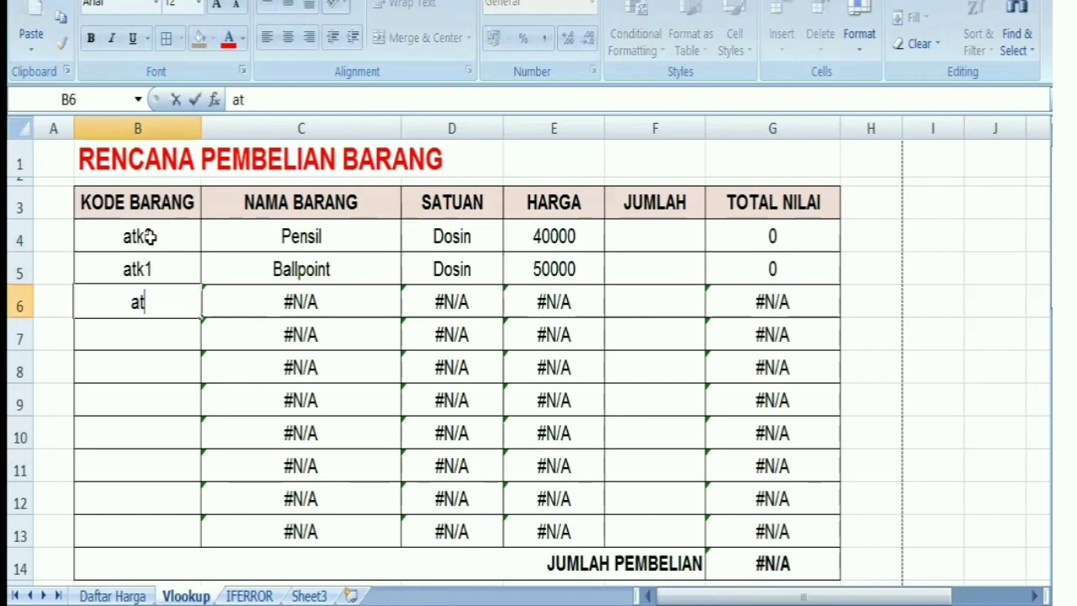
pyautogui.write('k4')
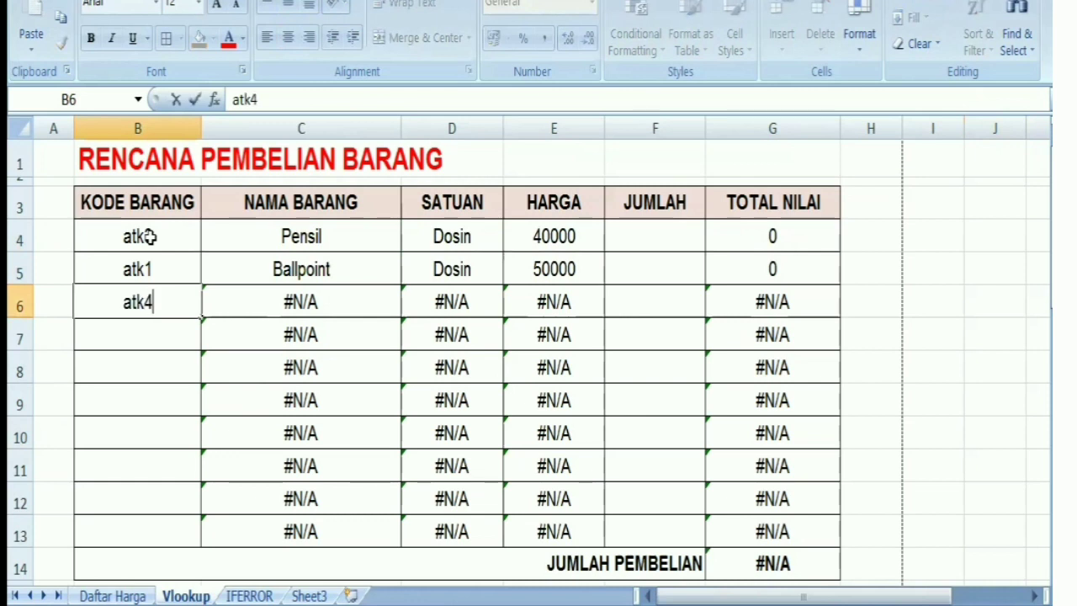
pyautogui.press('Return')
# Enter the item codes atk2, atk9 and atk7 in B7 to B9 under KODE BARANG
pyautogui.write('at')
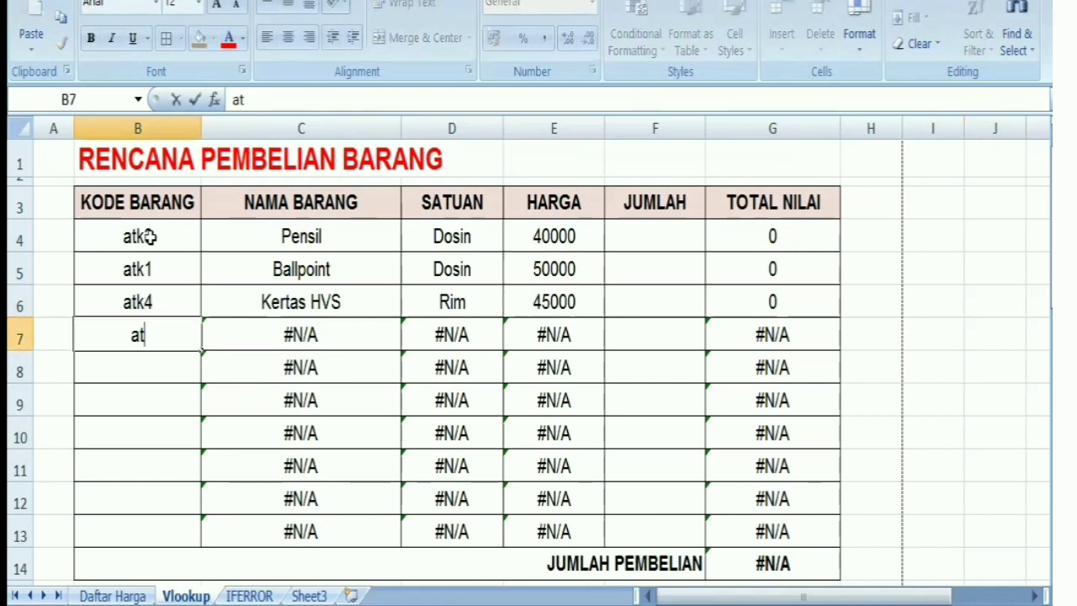
pyautogui.write('k')
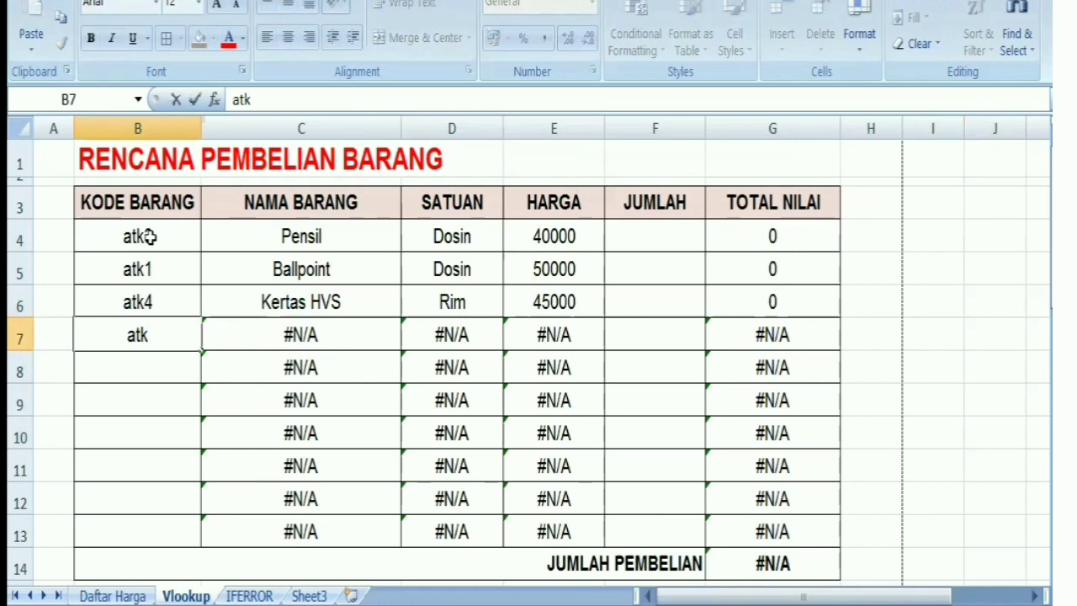
pyautogui.write('2')
pyautogui.press('Return')
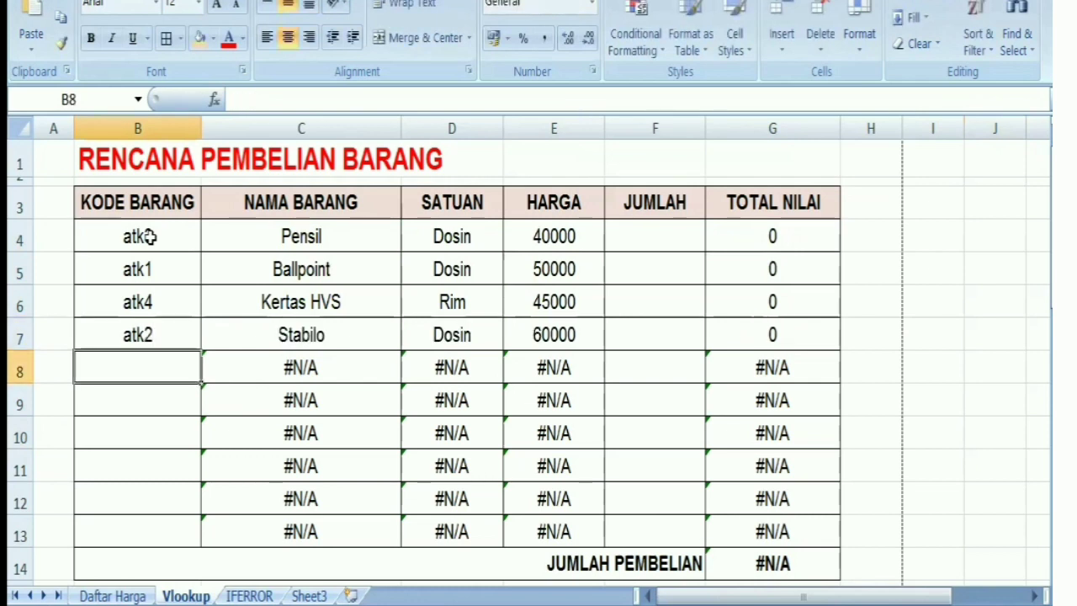
pyautogui.write('atk')
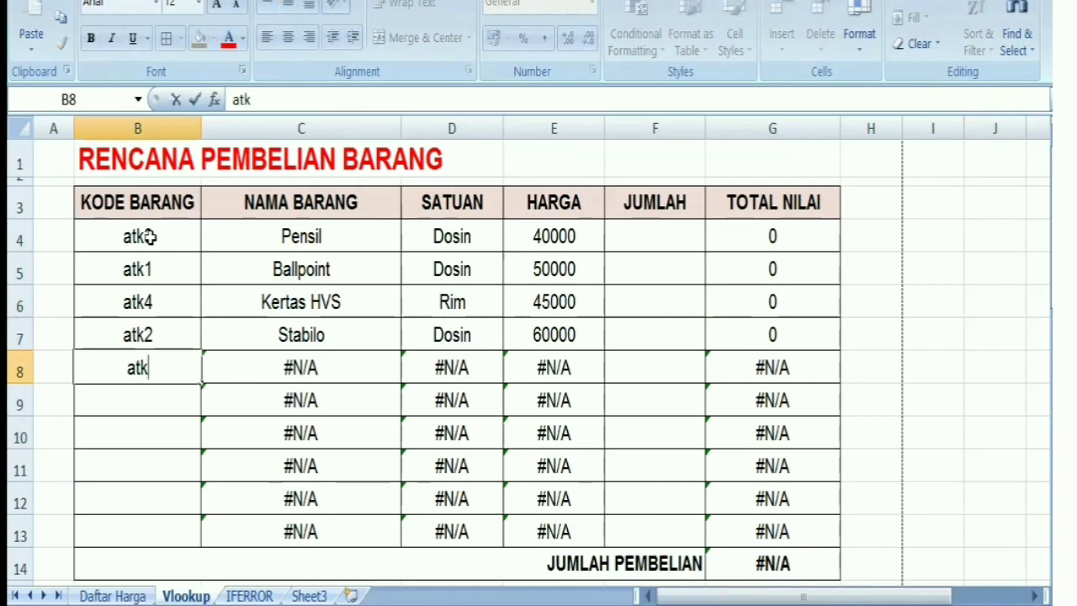
pyautogui.write('9')
pyautogui.press('Return')
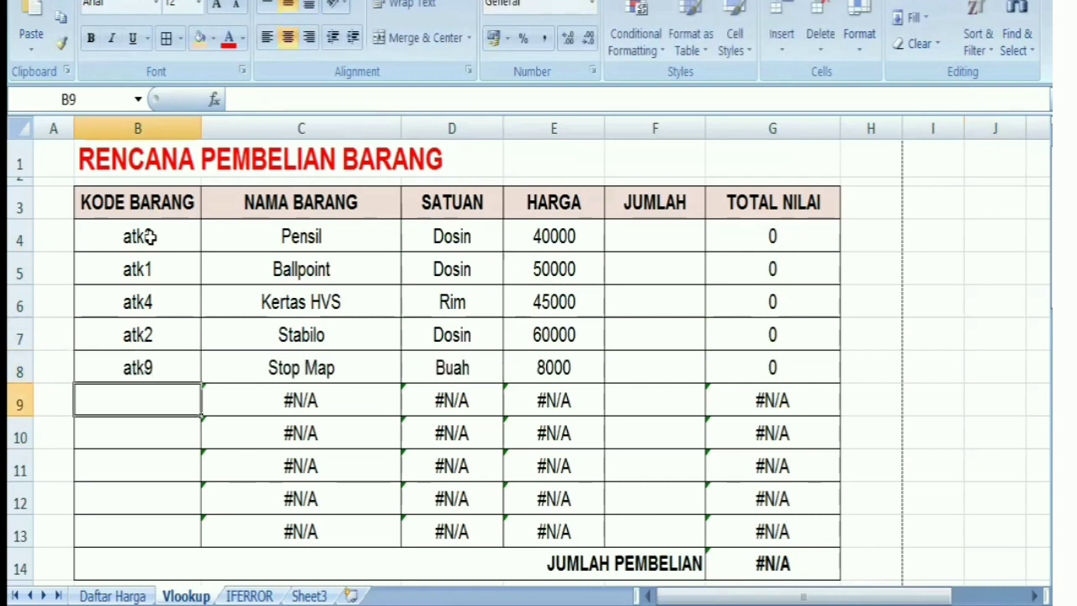
pyautogui.write('atk')
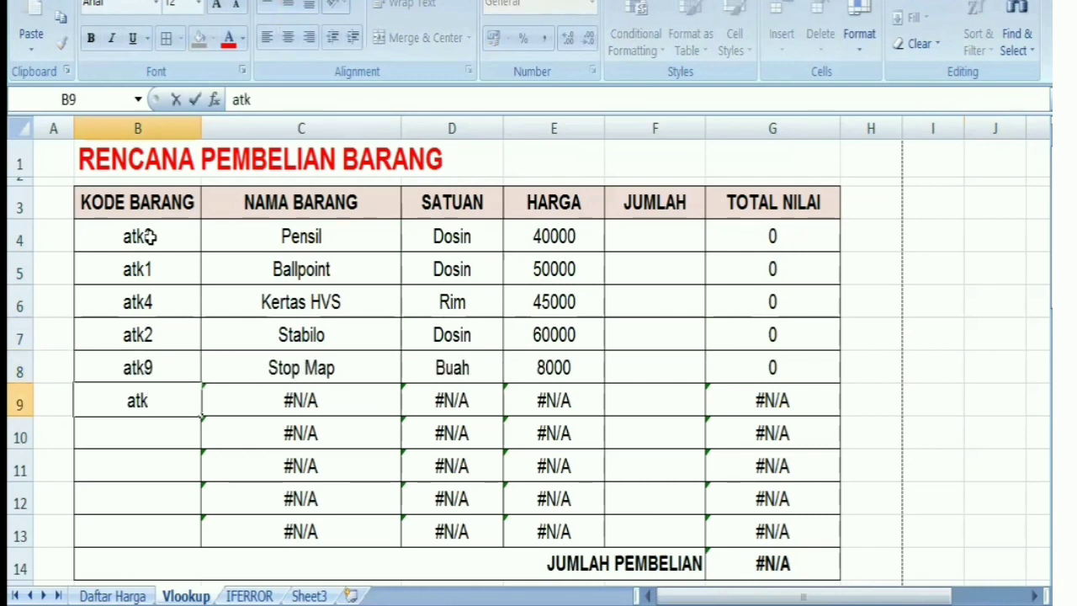
pyautogui.write('7')
pyautogui.press('Return')
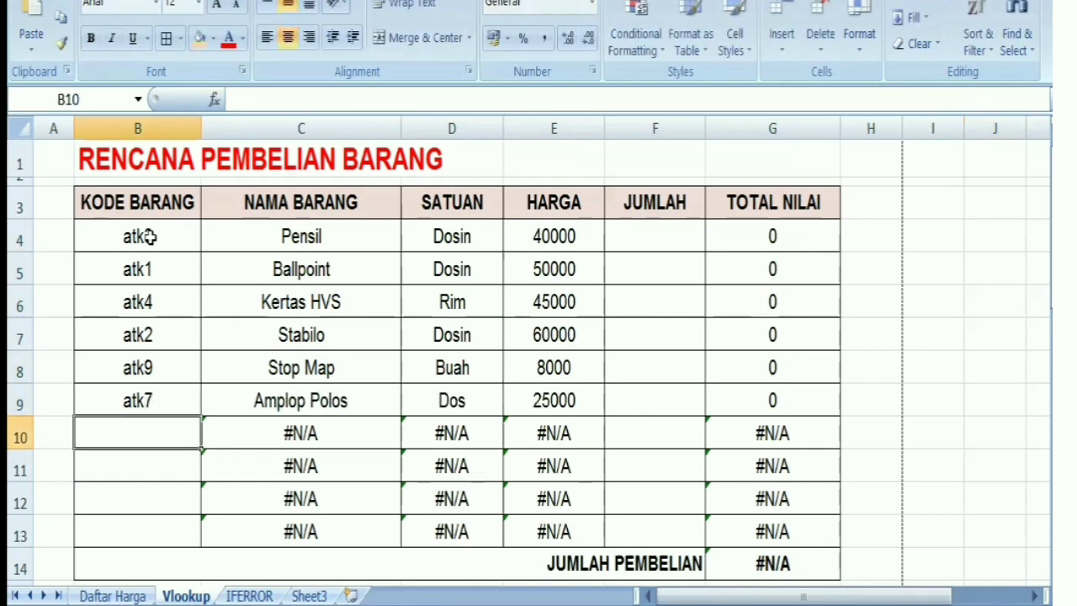
# Enter the item code atk10 in B10 under KODE BARANG
pyautogui.write('atk')
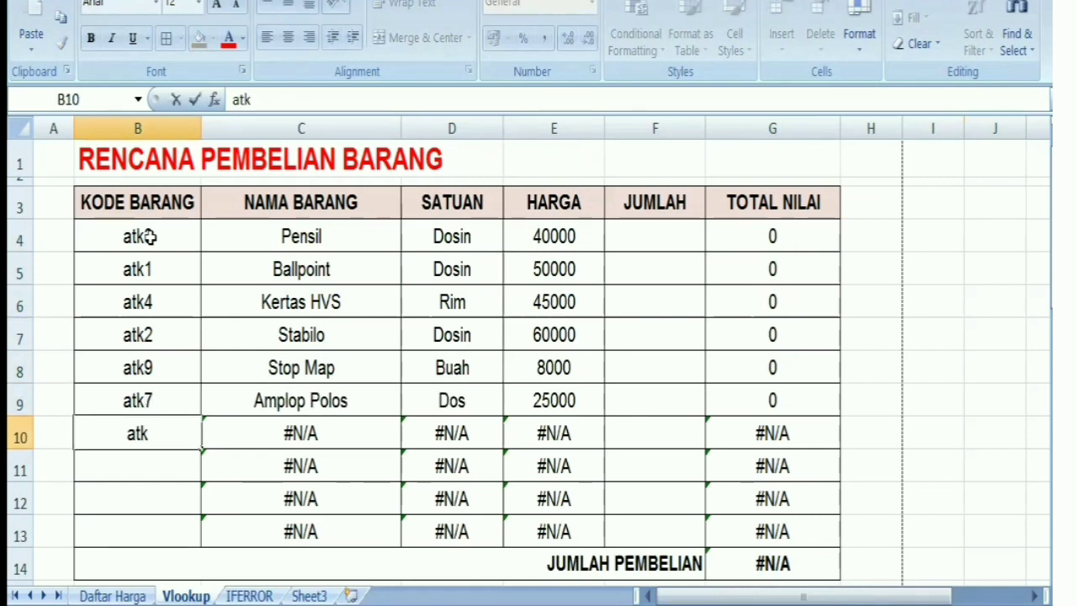
pyautogui.write('10')
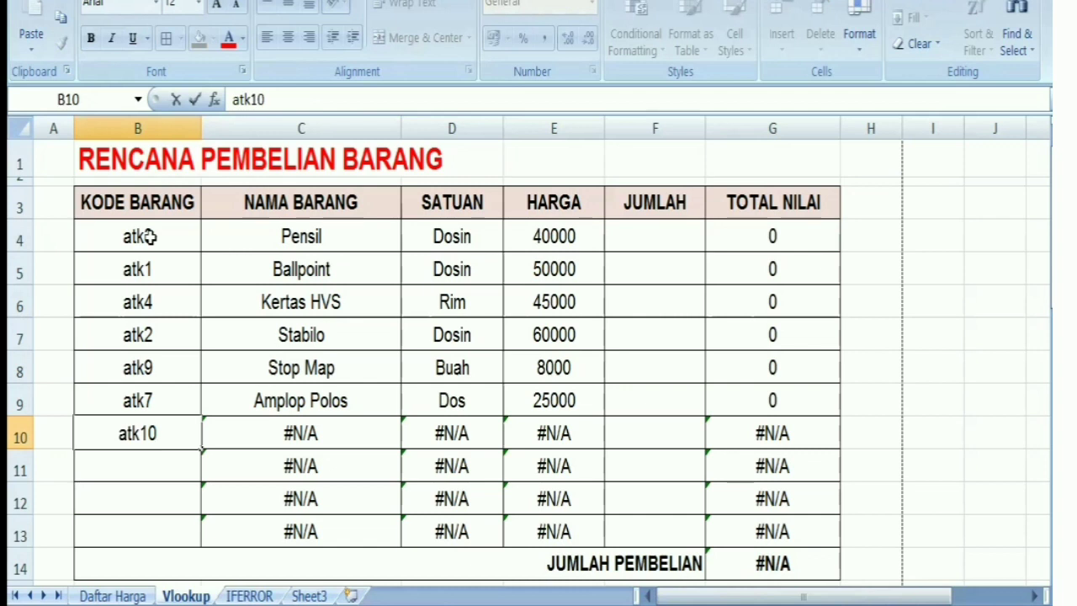
pyautogui.press('Return')
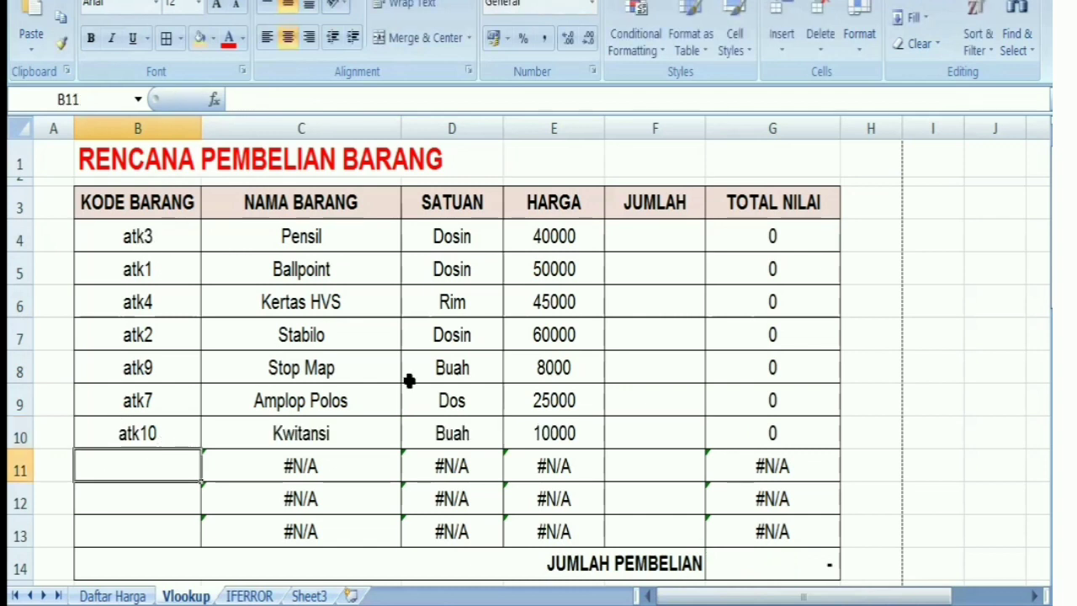
# Enter the quantities 3, 5, 30 and 30 in F4 to F7 under JUMLAH
pyautogui.click(663, 236)
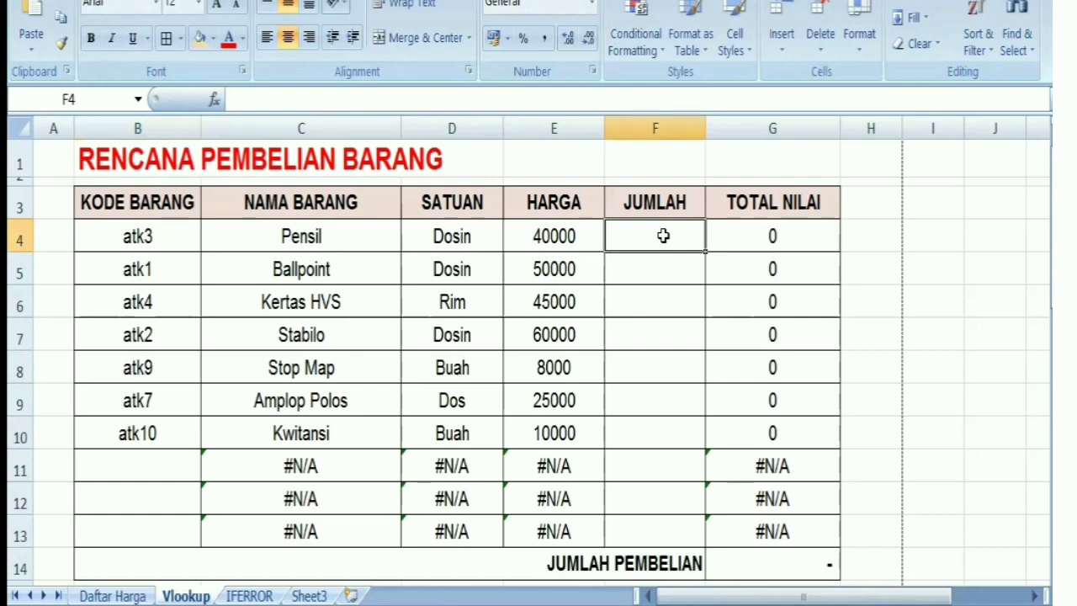
pyautogui.write('3')
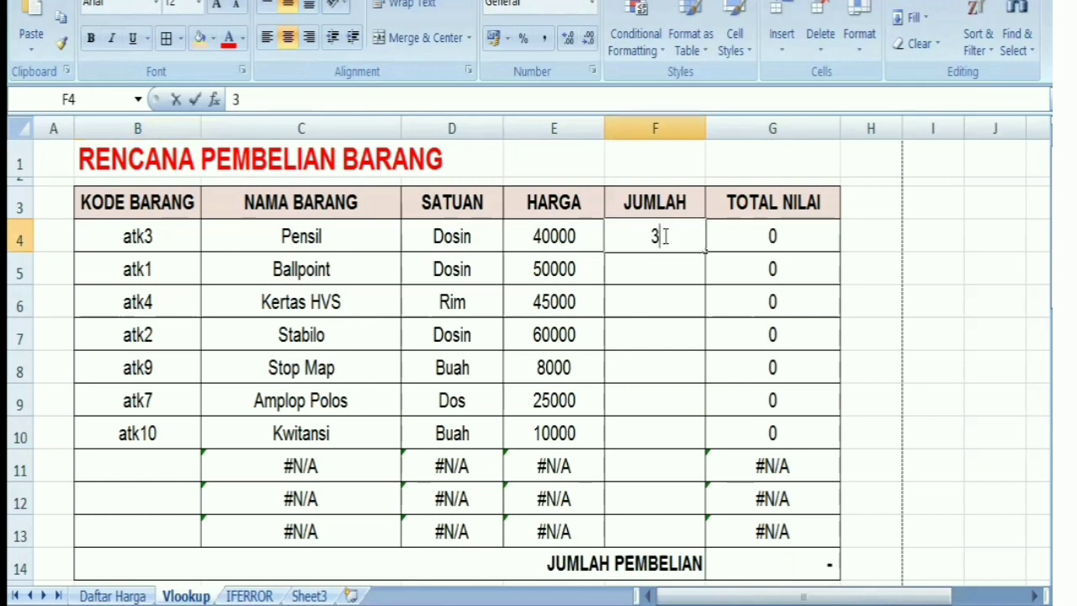
pyautogui.press('Return')
pyautogui.write('5')
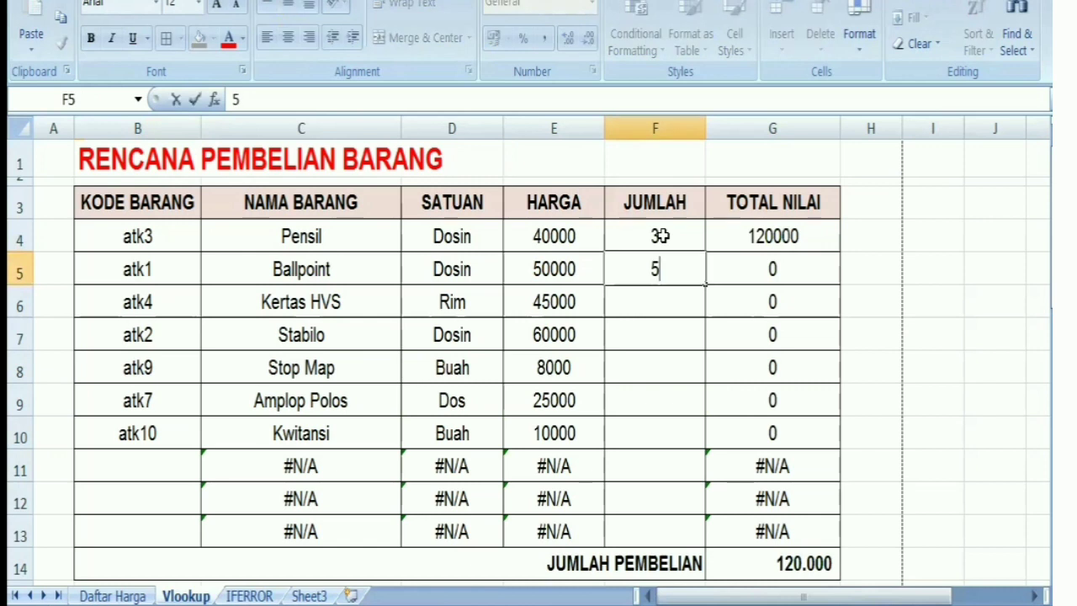
pyautogui.press('Return')
pyautogui.write('30')
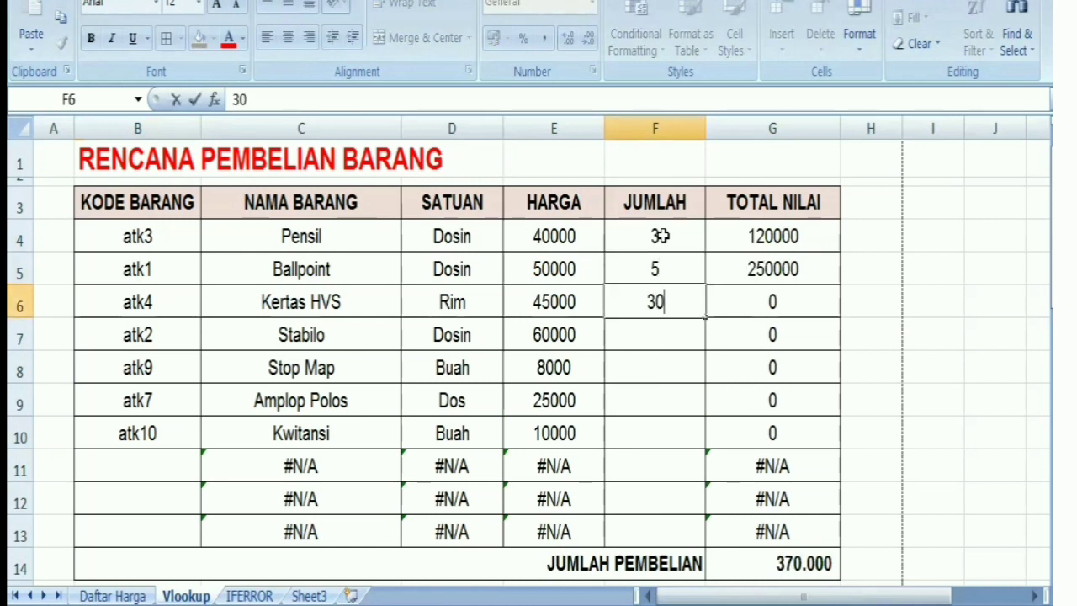
pyautogui.press('Return')
pyautogui.write('30')
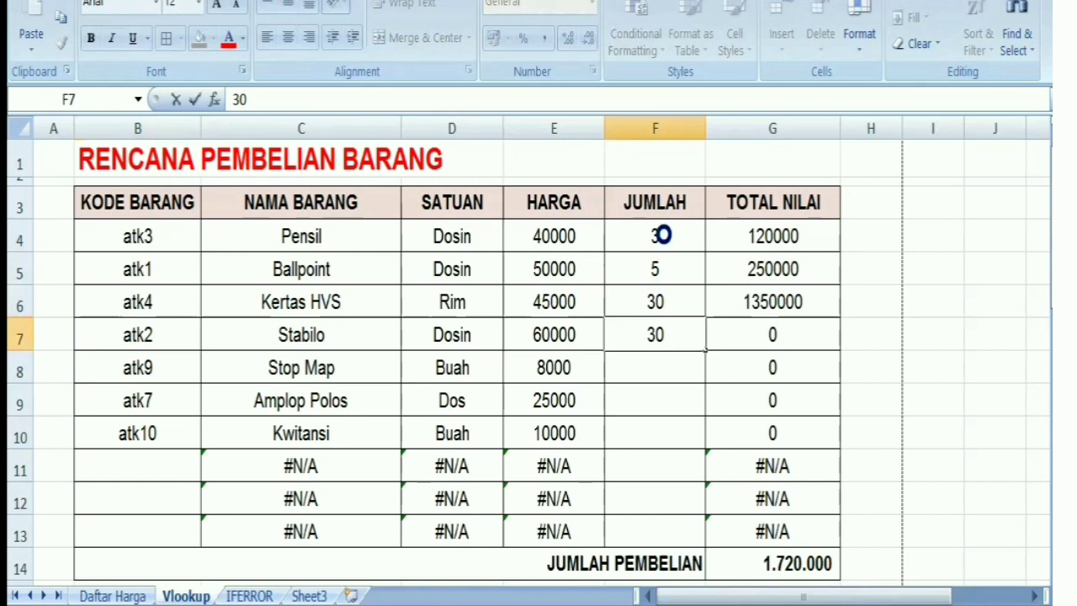
pyautogui.press('Return')
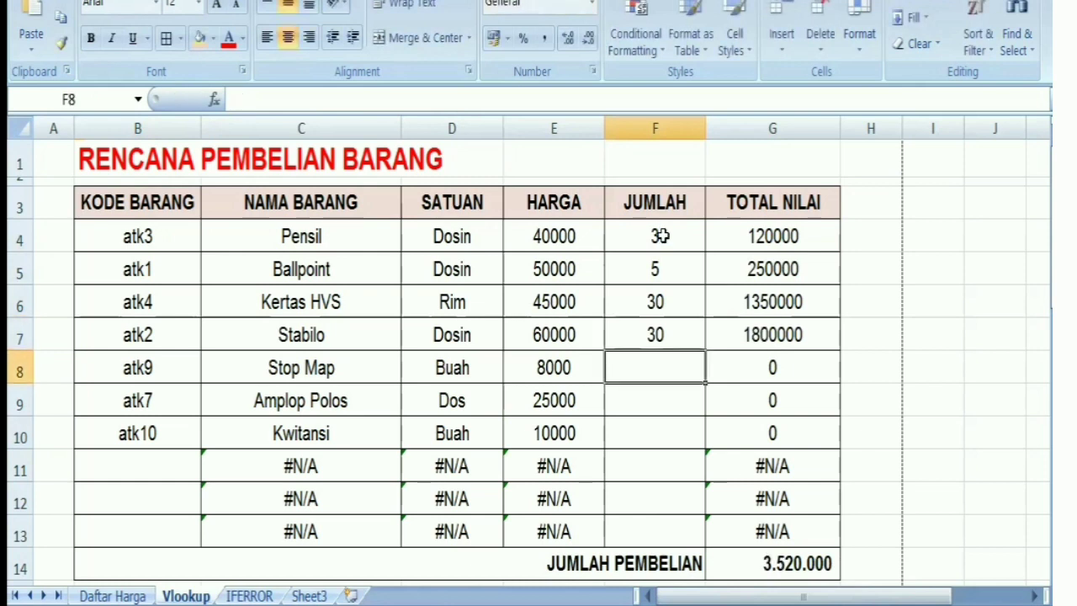
# Enter the quantities 60, 40 and 20 in F8 to F10 under JUMLAH
pyautogui.write('60')
pyautogui.press('Return')
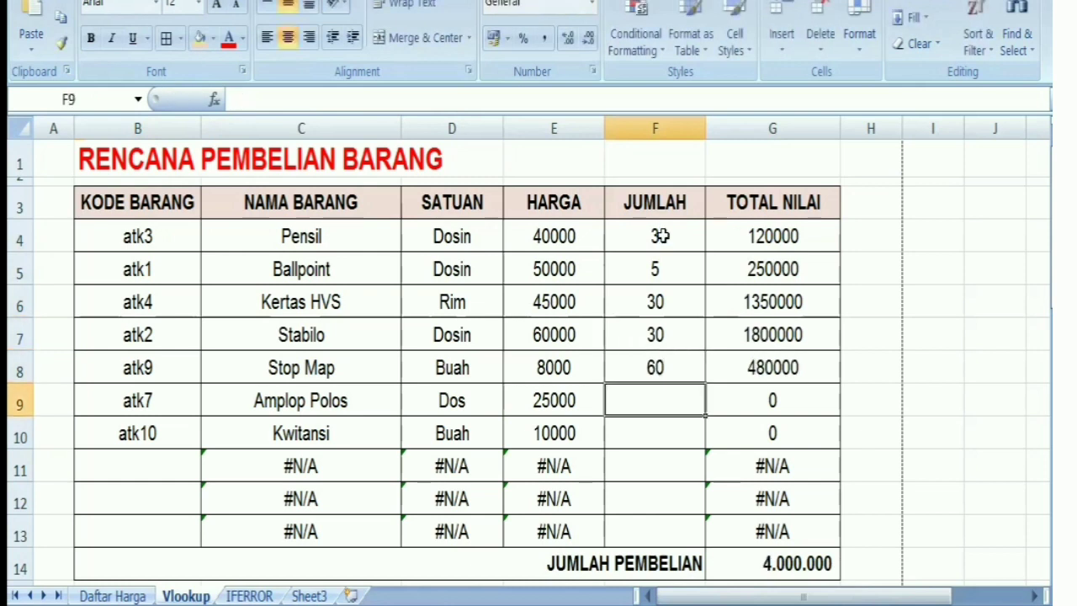
pyautogui.write('40')
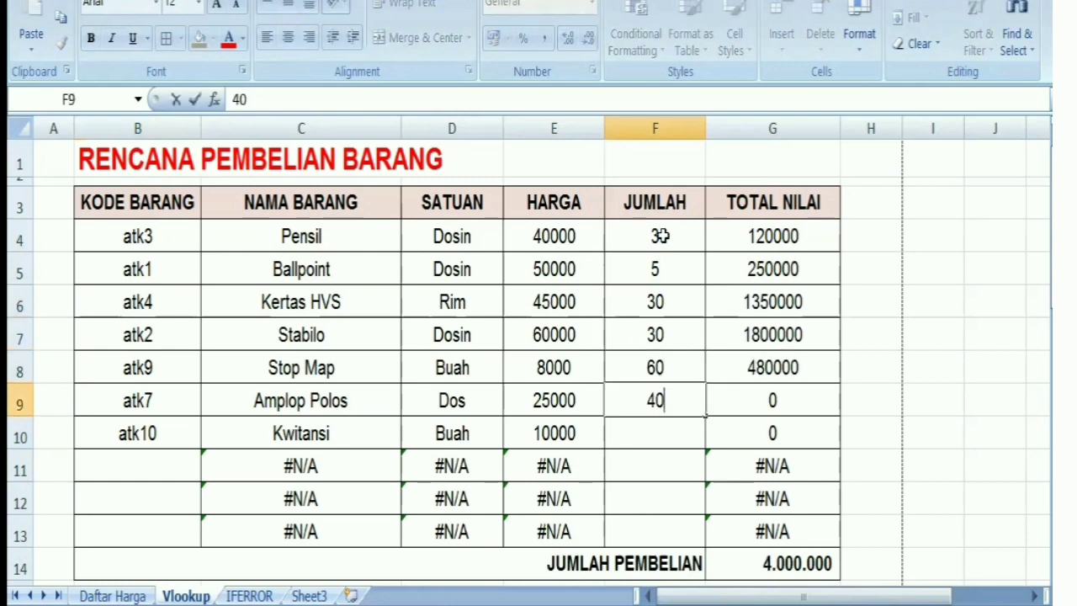
pyautogui.press('Return')
pyautogui.write('20')
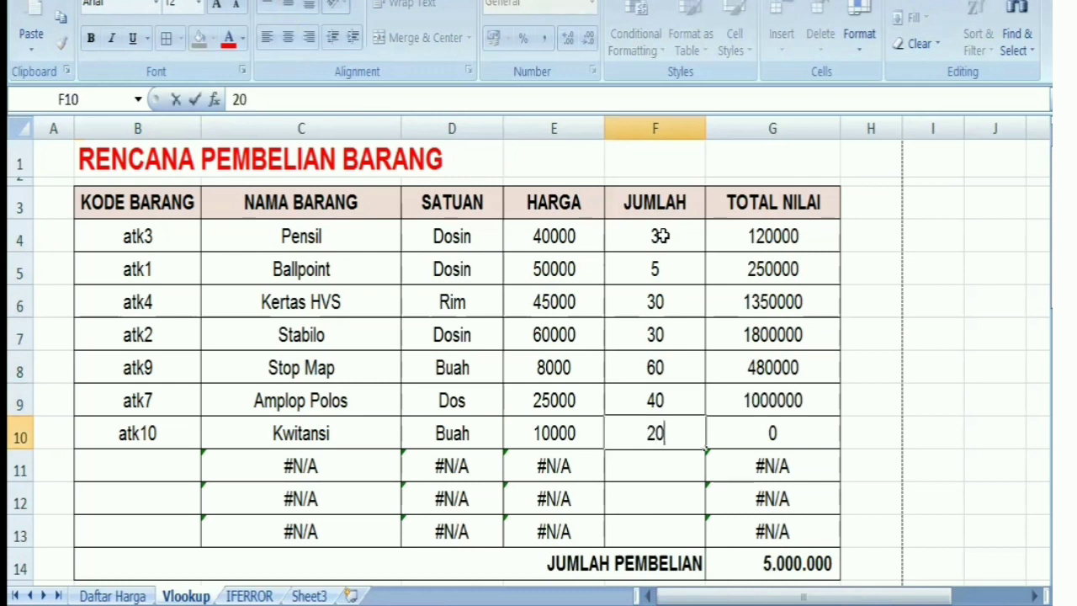
pyautogui.press('Return')
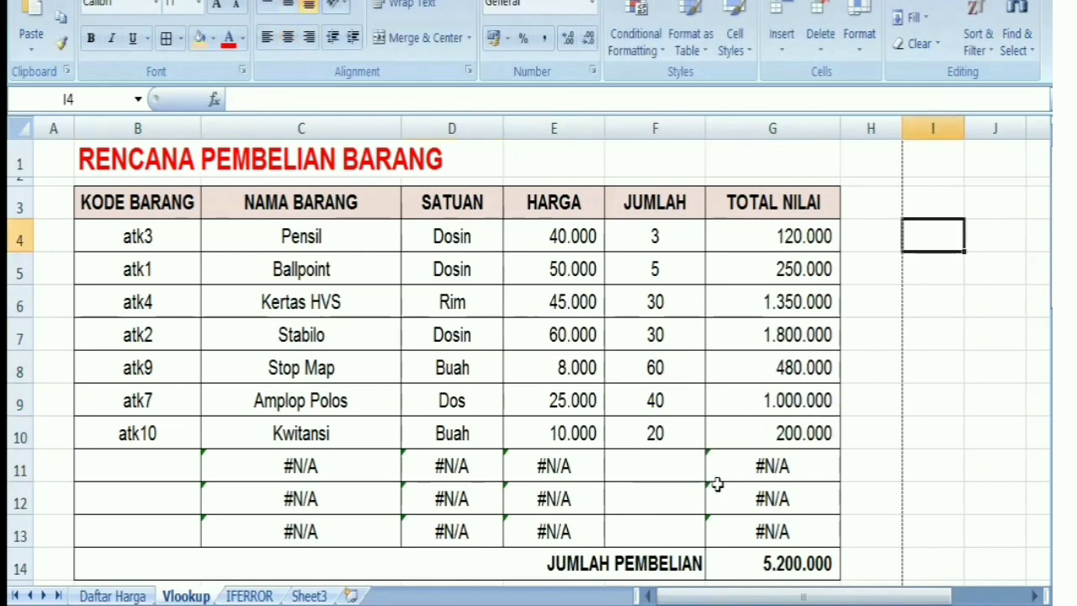
# Review the purchase table, the JUMLAH PEMBELIAN row and the signature block below it
pyautogui.scroll(-1, 825, 474)
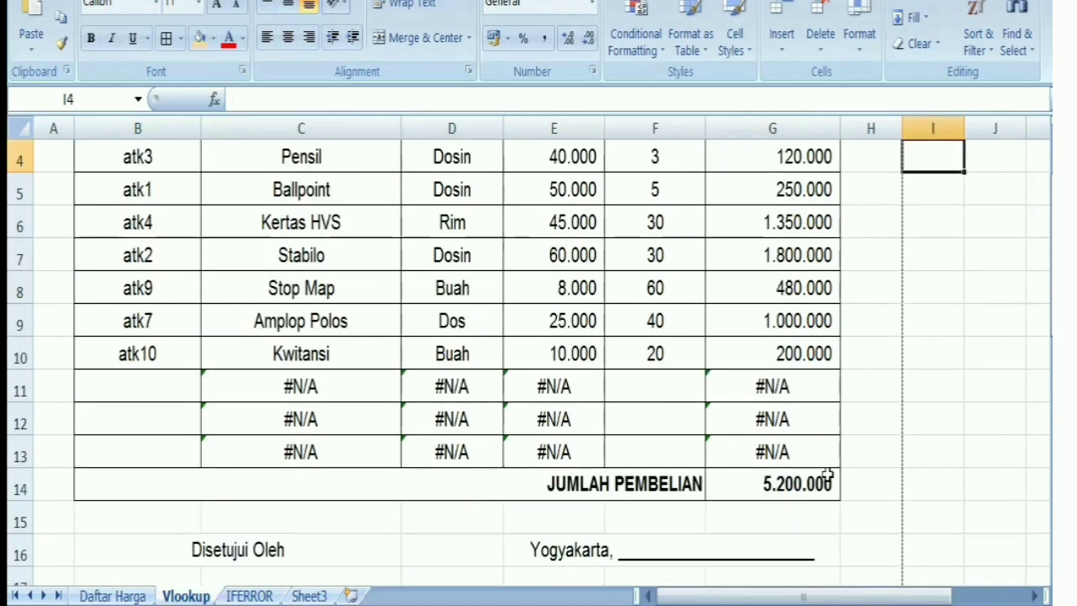
pyautogui.scroll(1, 828, 475)
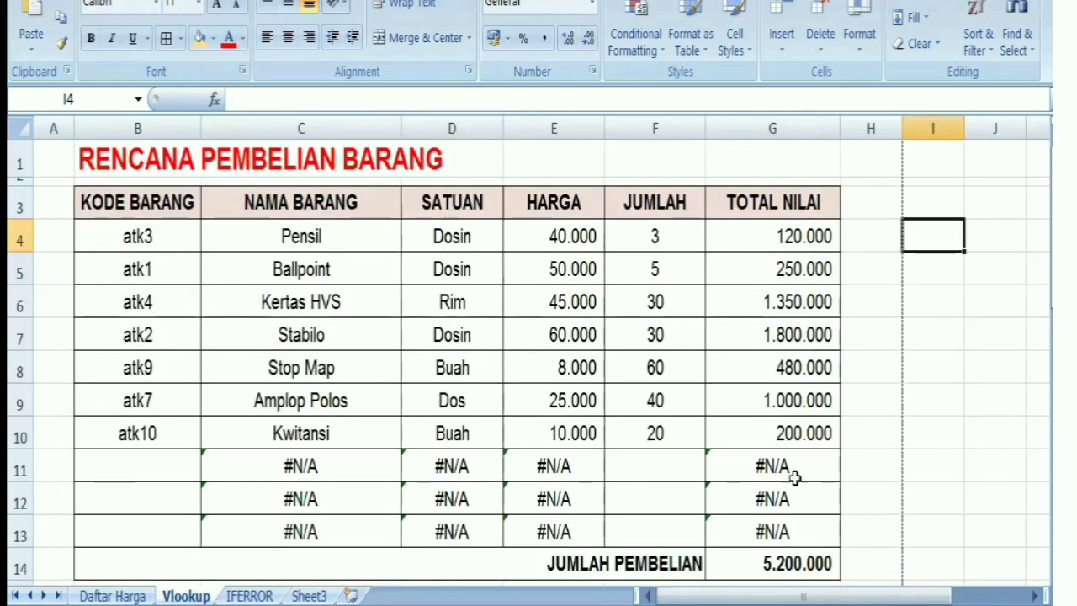
pyautogui.scroll(-2, 868, 461)
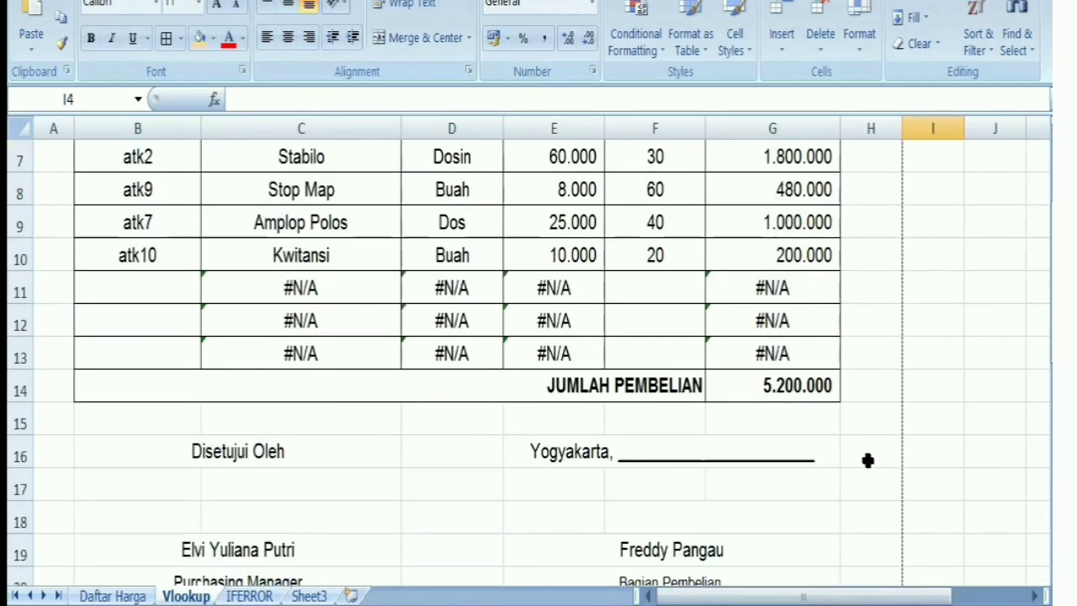
pyautogui.scroll(-1, 867, 461)
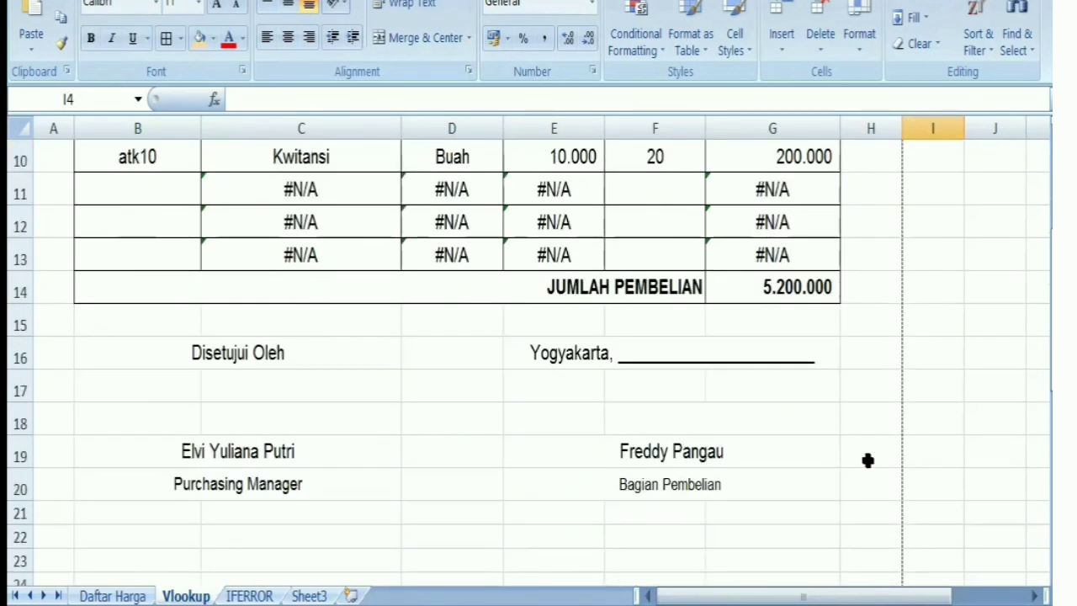
pyautogui.scroll(1, 868, 461)
pyautogui.scroll(1, 868, 461)
pyautogui.scroll(1, 867, 460)
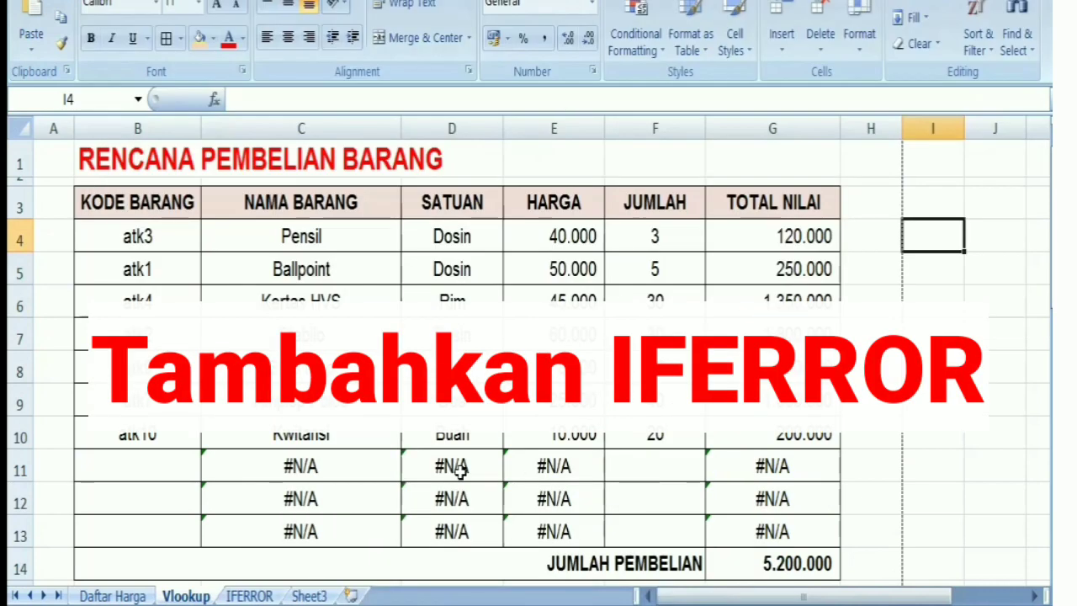
# Wrap the C4 formula as =IFERROR(VLOOKUP(B4;'Daftar Harga'!$B$4:$E$23;2;);"") and copy it down the NAMA BARANG column through C13
pyautogui.click(265, 241)
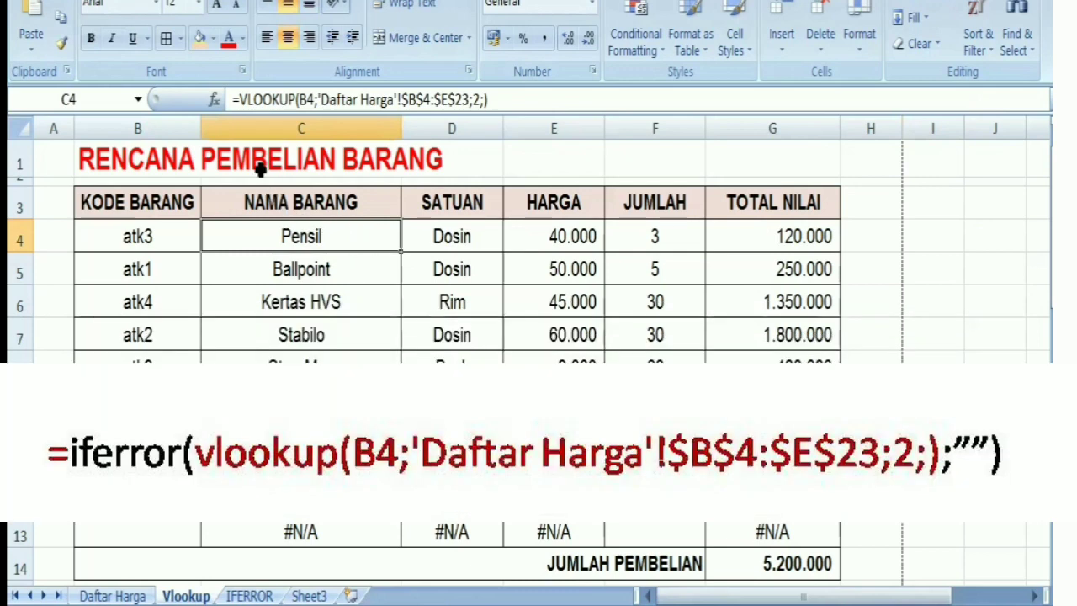
pyautogui.click(242, 99)
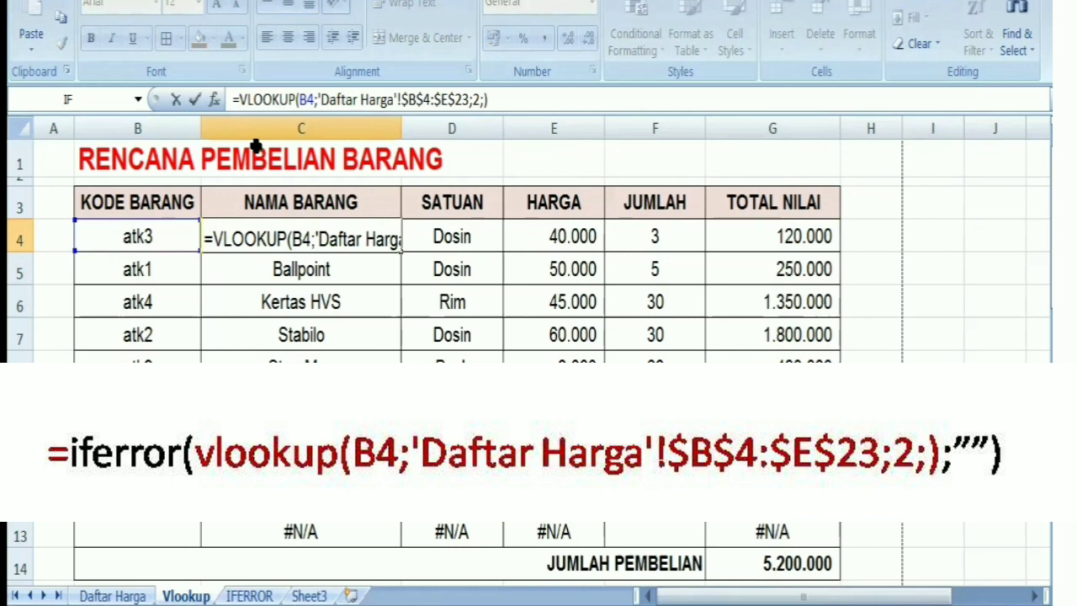
pyautogui.write('iferr')
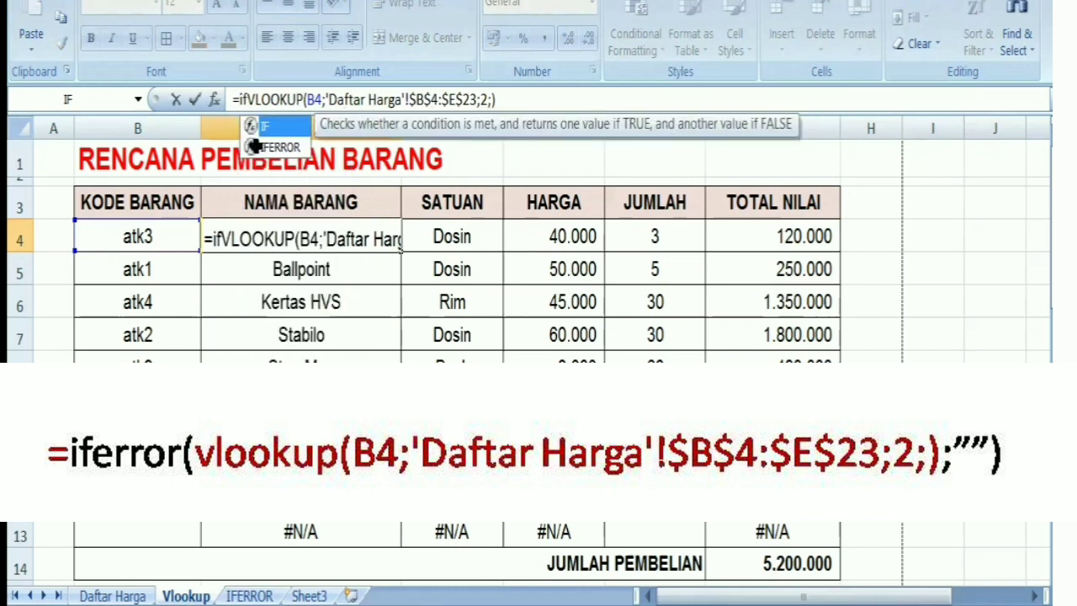
pyautogui.write('or')
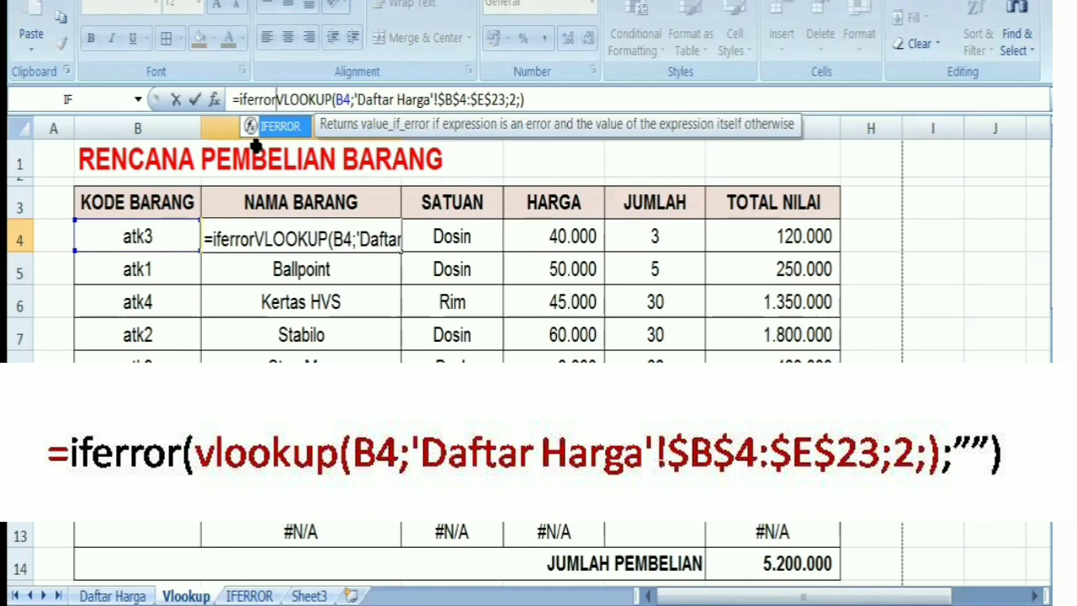
pyautogui.write('(')
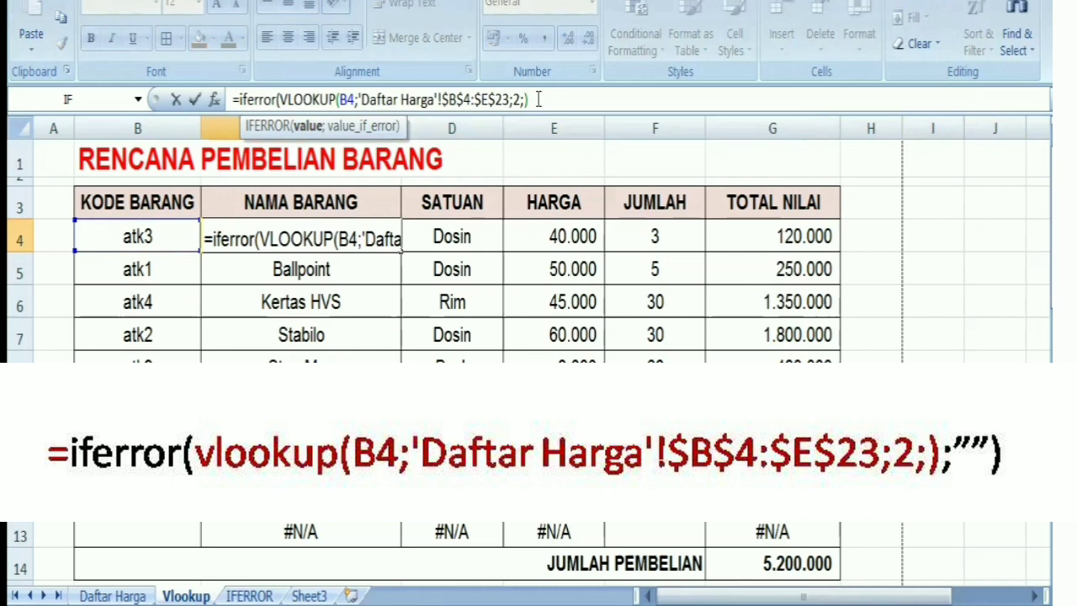
pyautogui.write(';"')
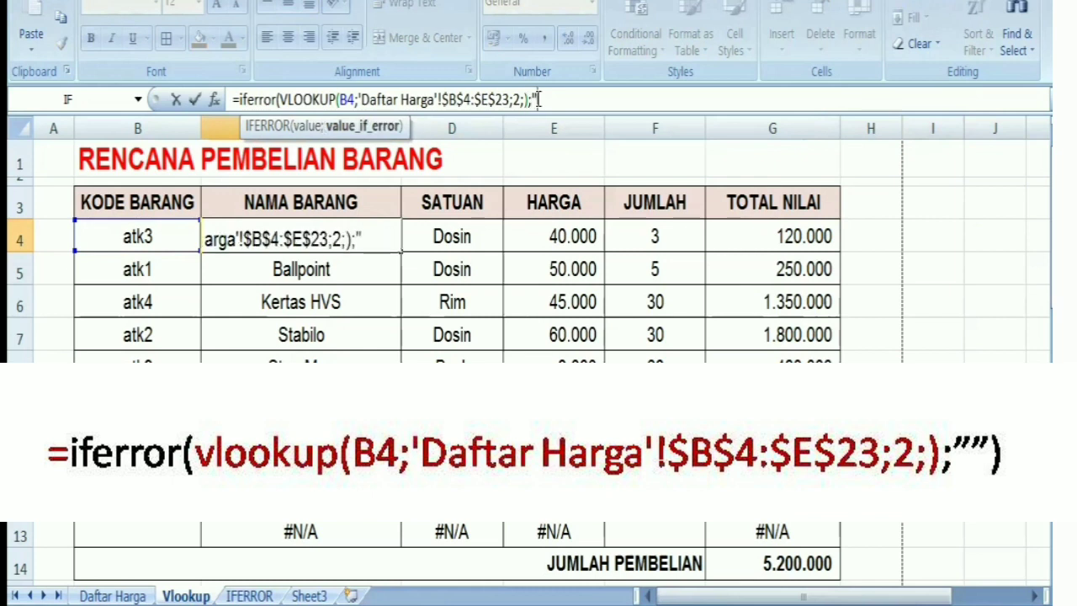
pyautogui.write('")')
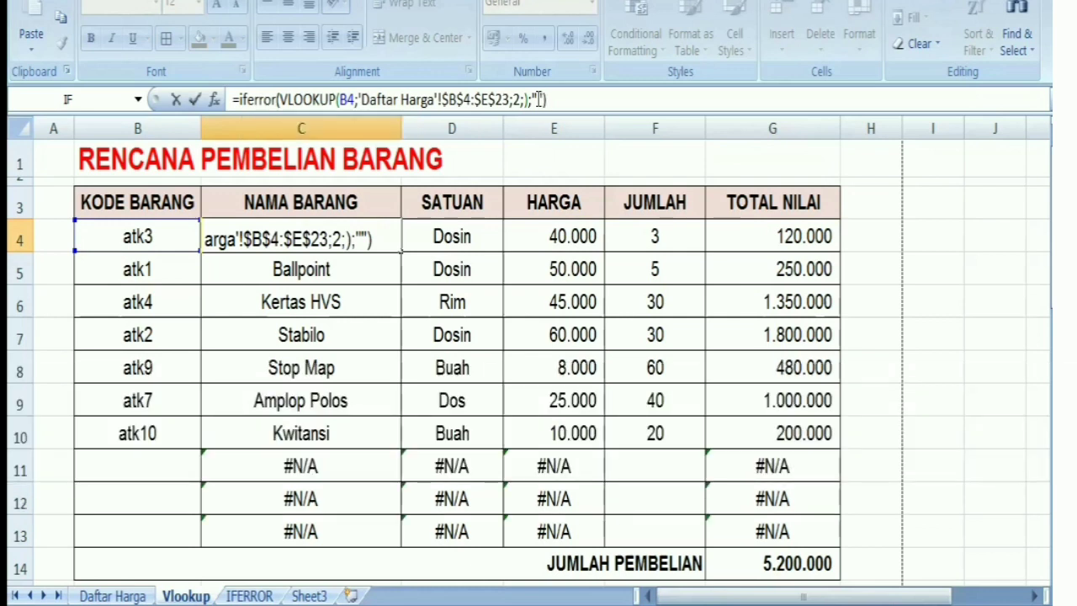
pyautogui.press('Return')
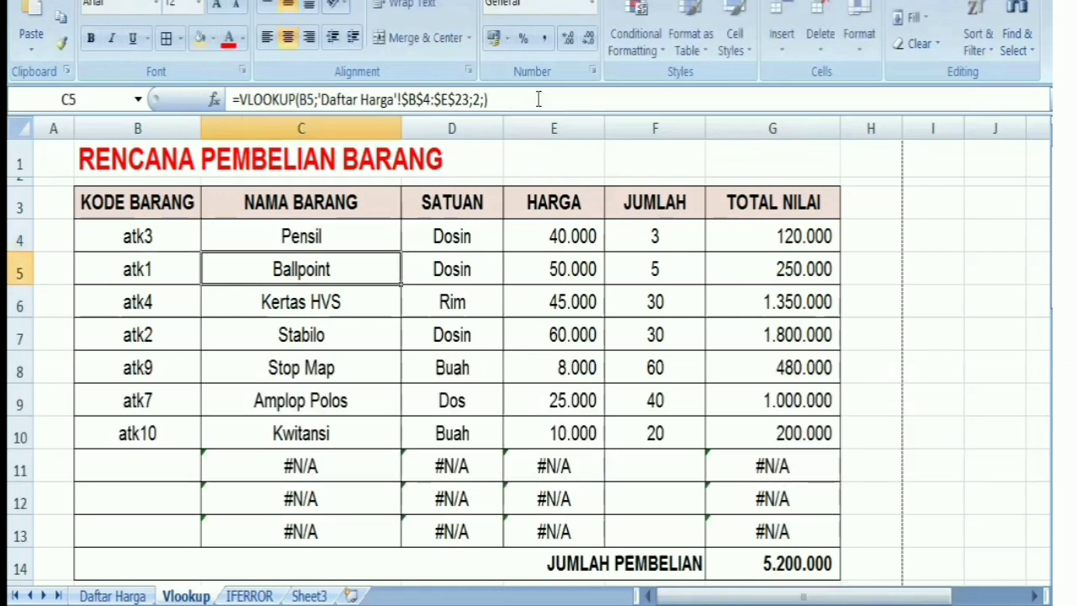
pyautogui.click(348, 233)
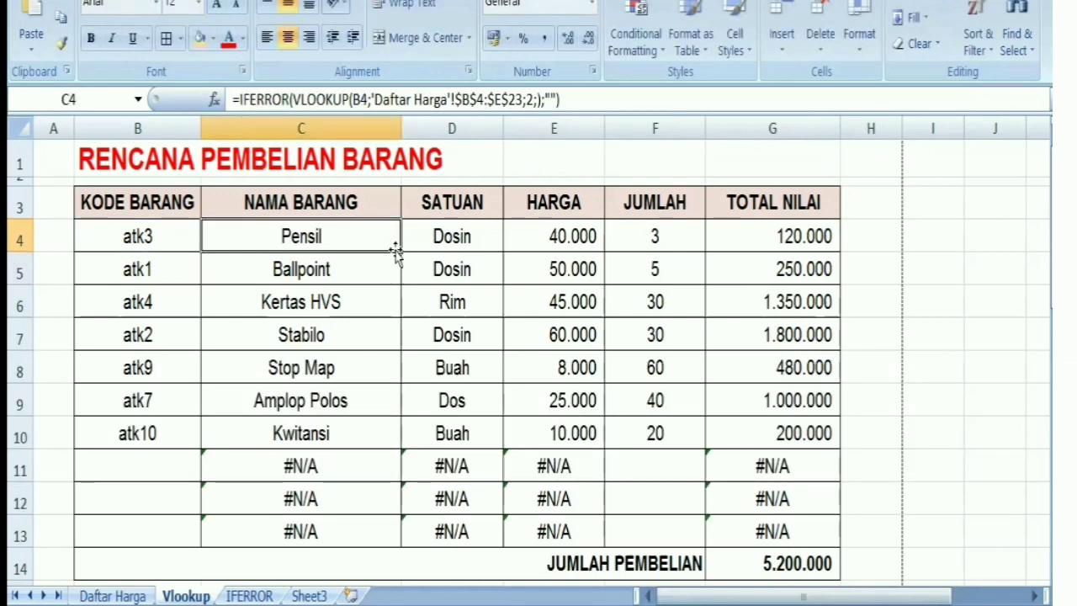
pyautogui.moveTo(396, 324); pyautogui.dragTo(390, 533)
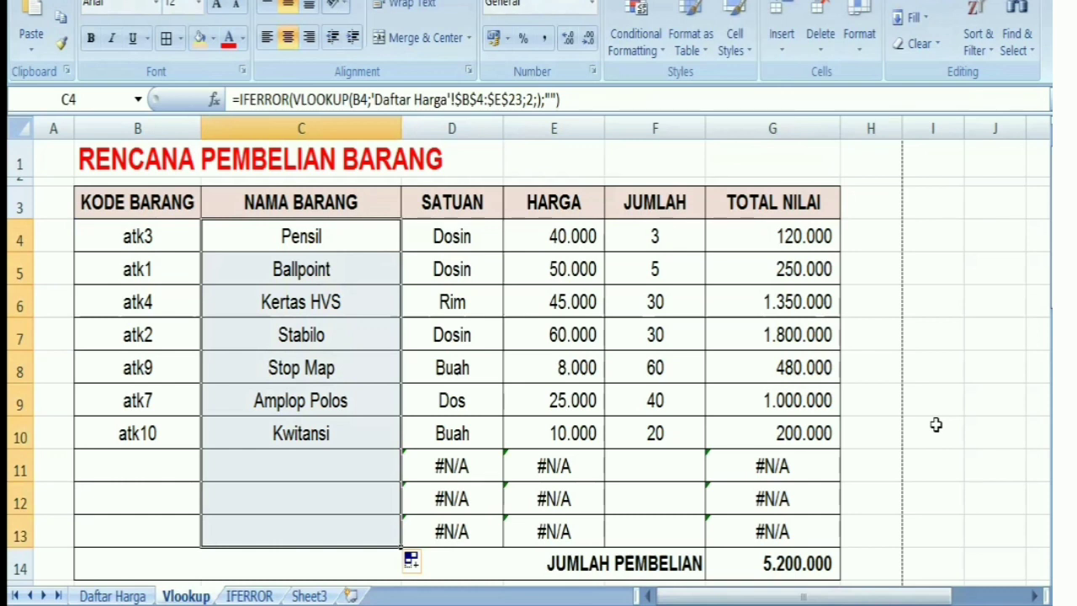
# Wrap the D4 formula as =IFERROR(VLOOKUP(B4;'Daftar Harga'!$B$4:$E$23;3;);"") and copy it down the SATUAN column through D13
pyautogui.click(449, 242)
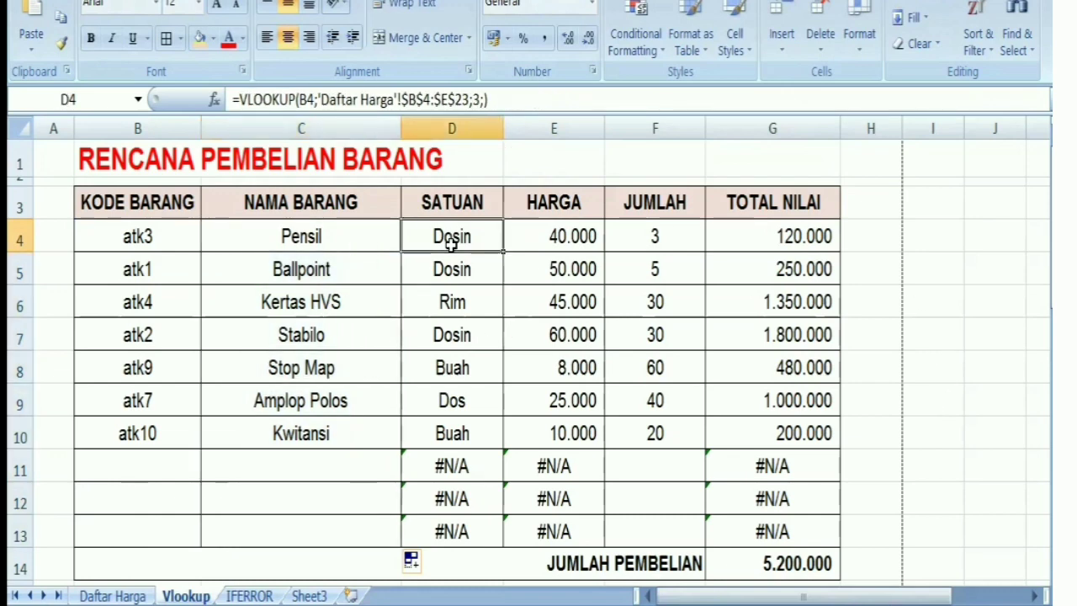
pyautogui.click(242, 99)
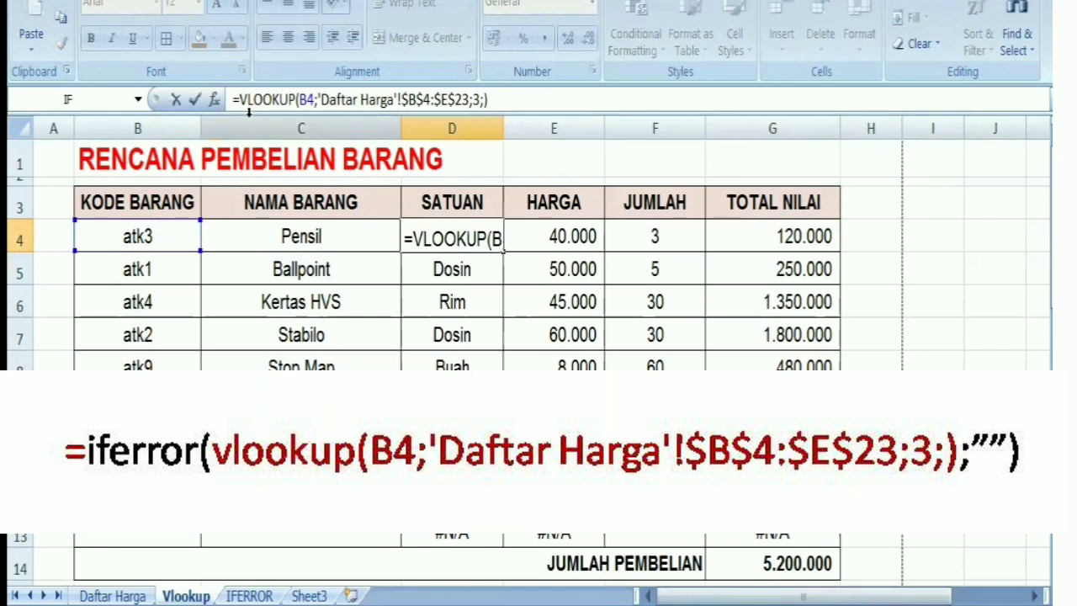
pyautogui.write('i')
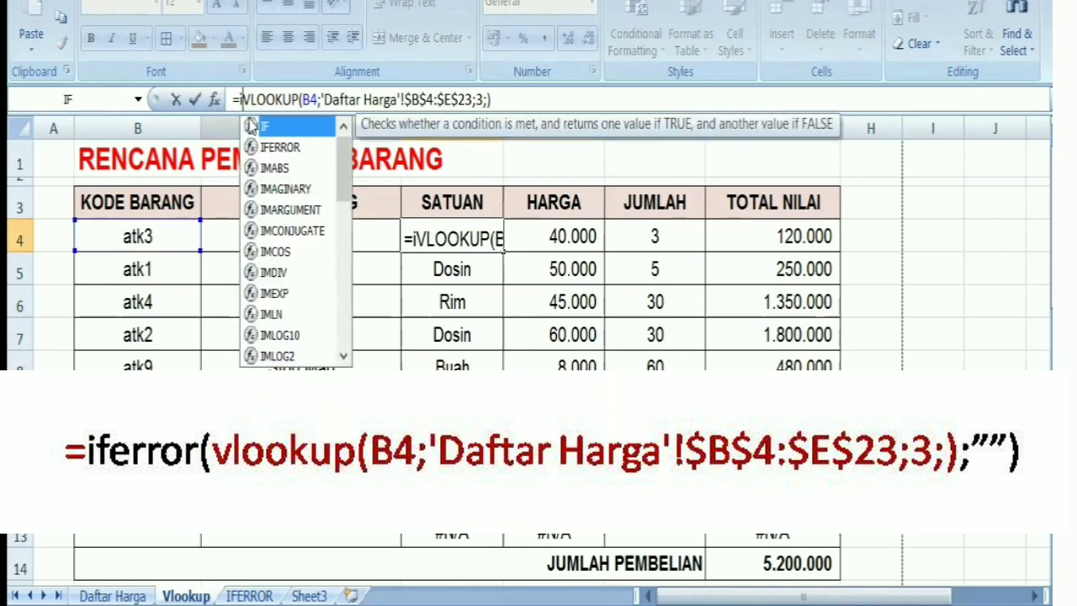
pyautogui.write('ferr')
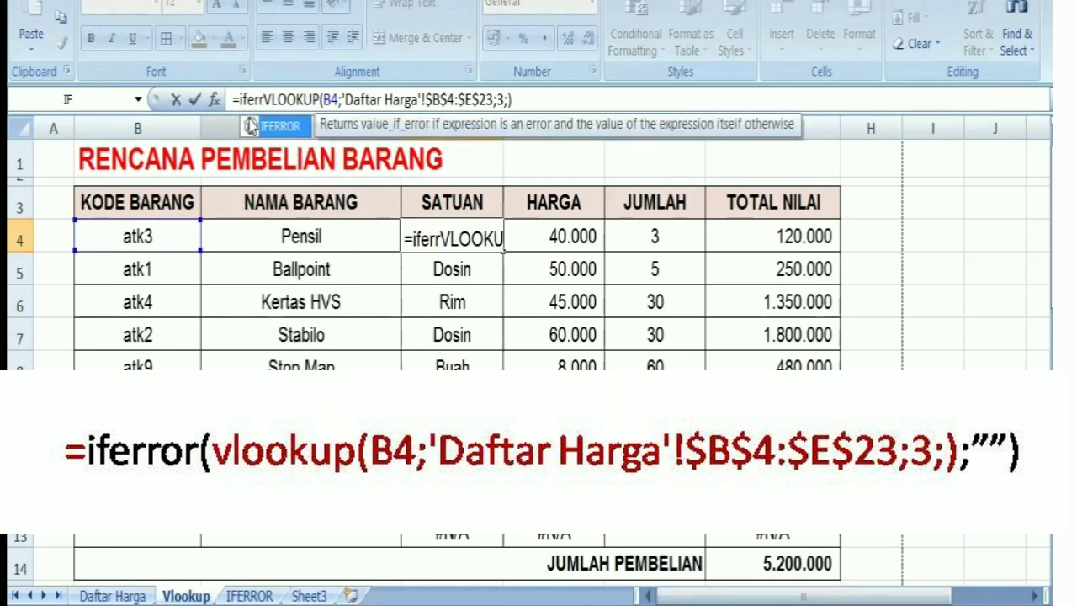
pyautogui.write('or')
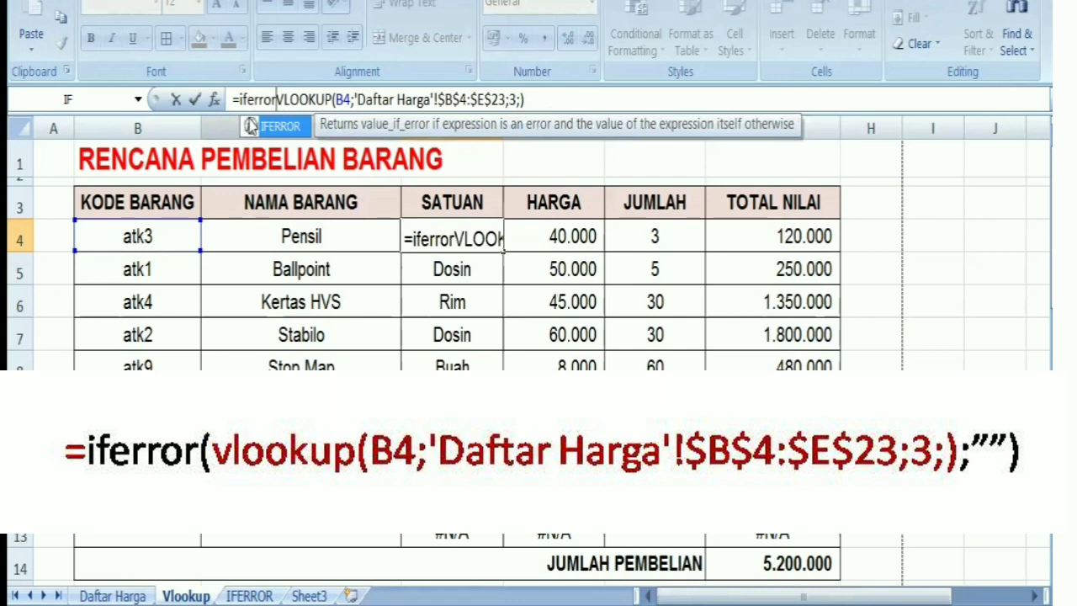
pyautogui.write('(')
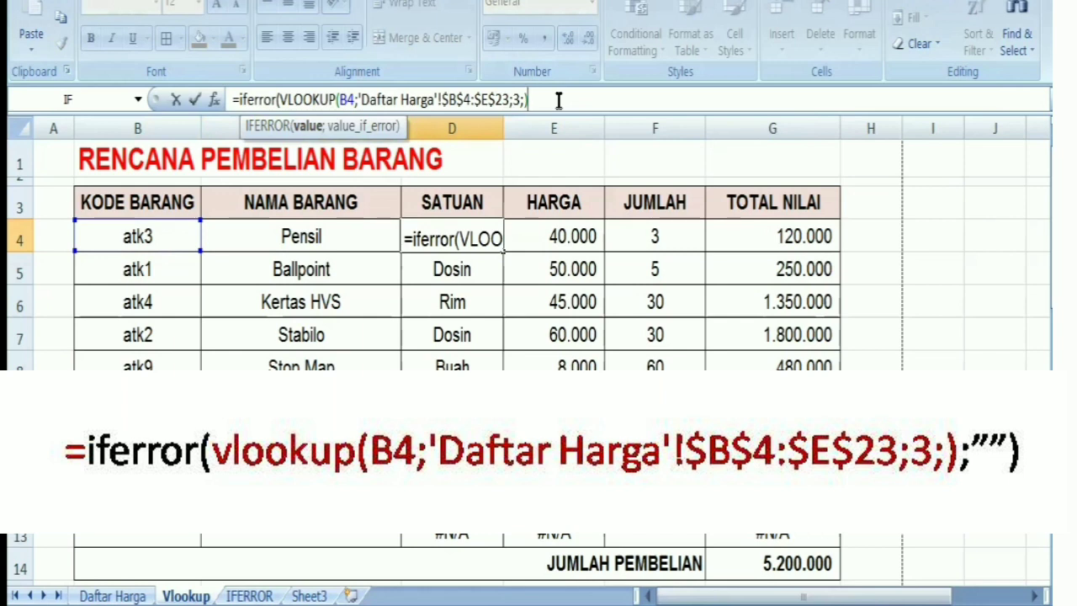
pyautogui.write(';')
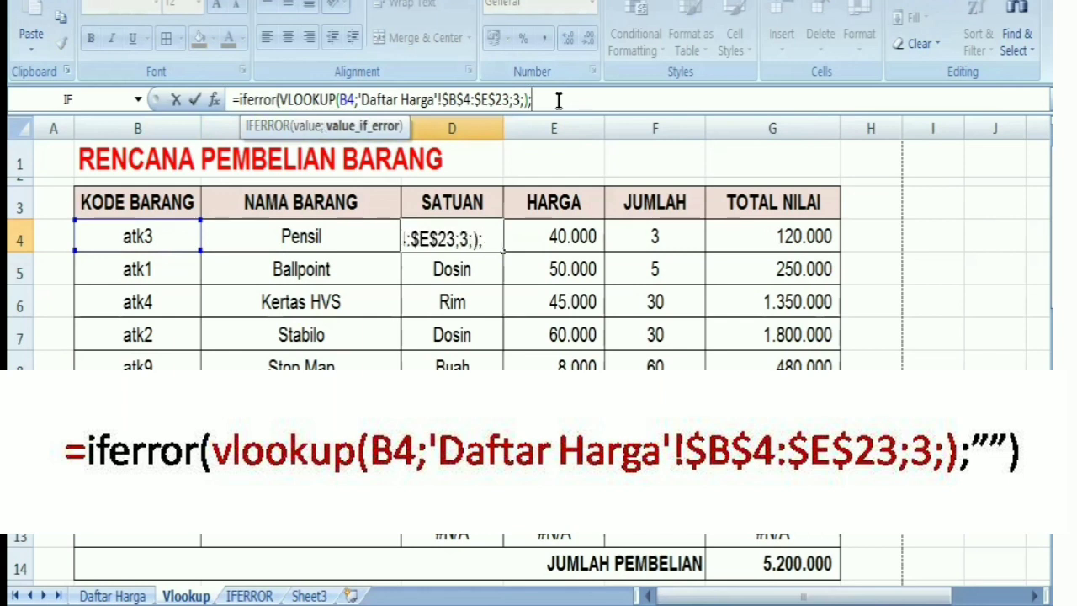
pyautogui.write('"")')
pyautogui.press('Return')
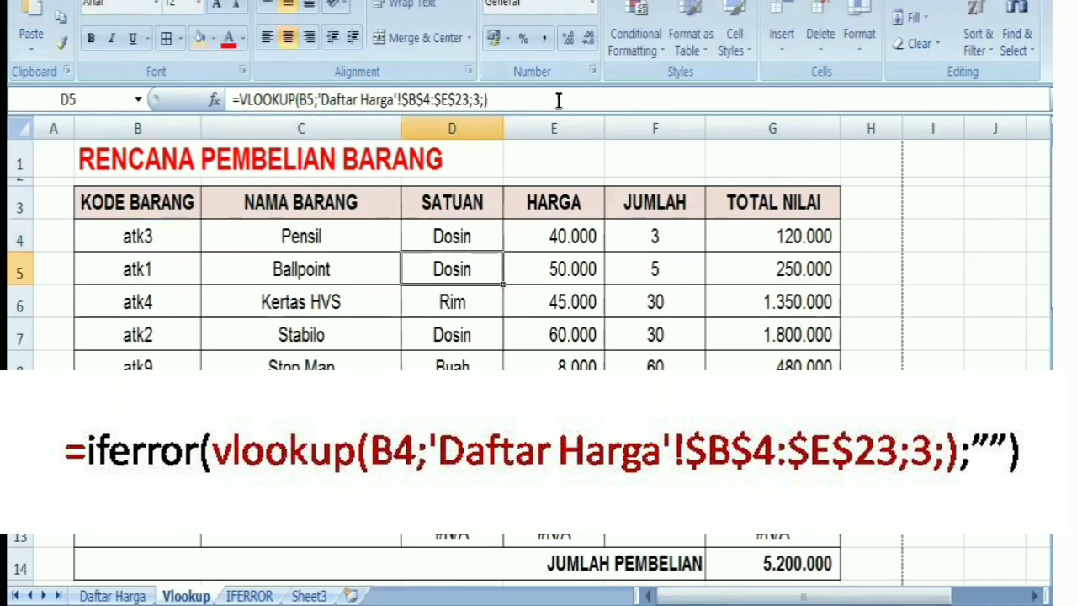
pyautogui.click(462, 234)
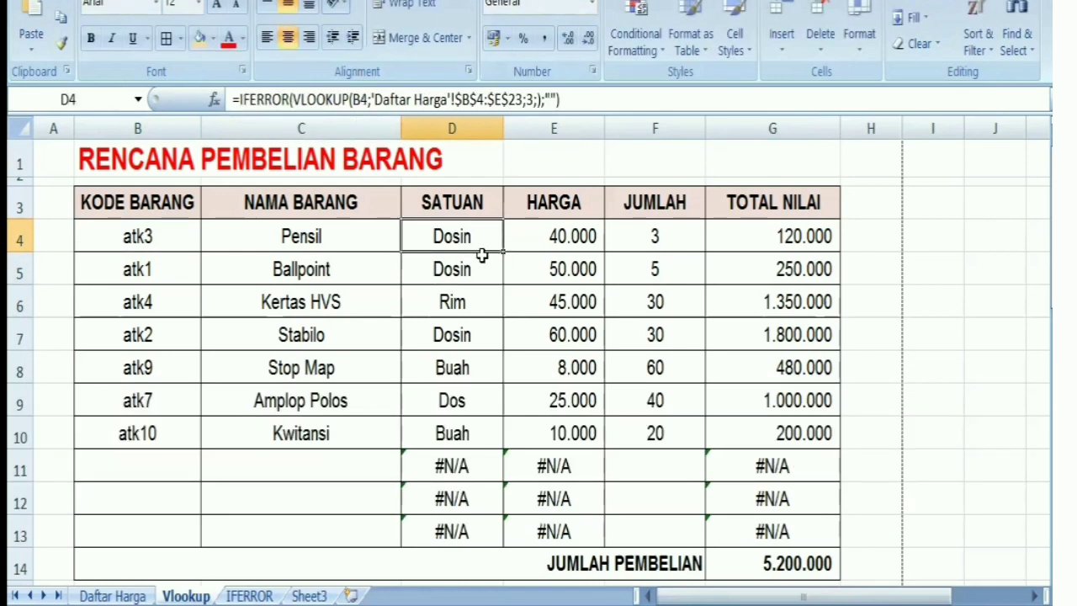
pyautogui.moveTo(504, 252); pyautogui.dragTo(506, 545)
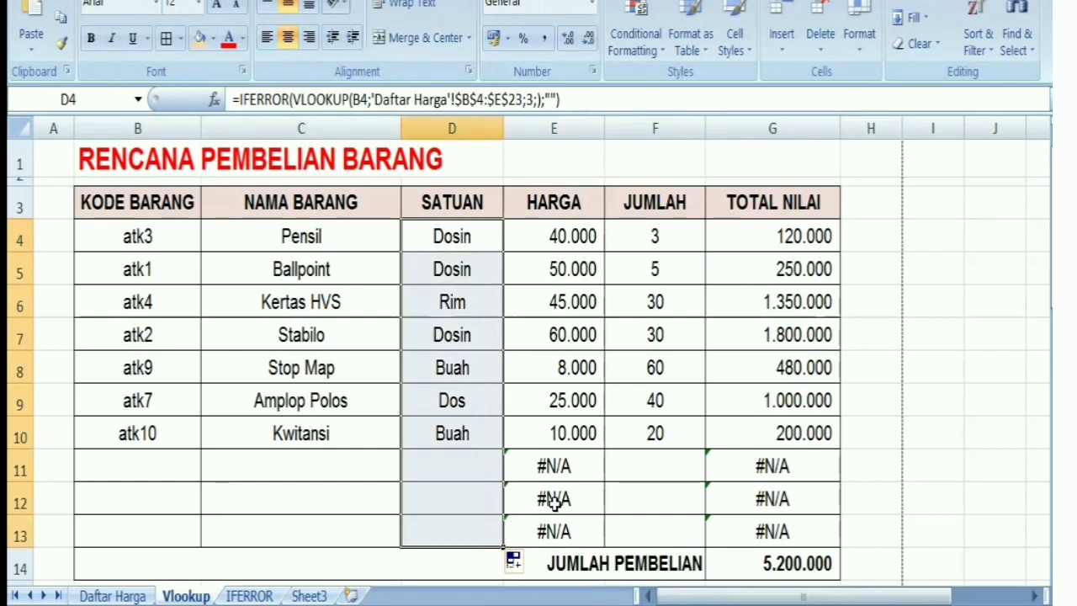
# Wrap the E4 formula as =IFERROR(VLOOKUP(B4;'Daftar Harga'!$B$4:$E$23;4;);"") and copy it down the HARGA column through E13
pyautogui.click(547, 244)
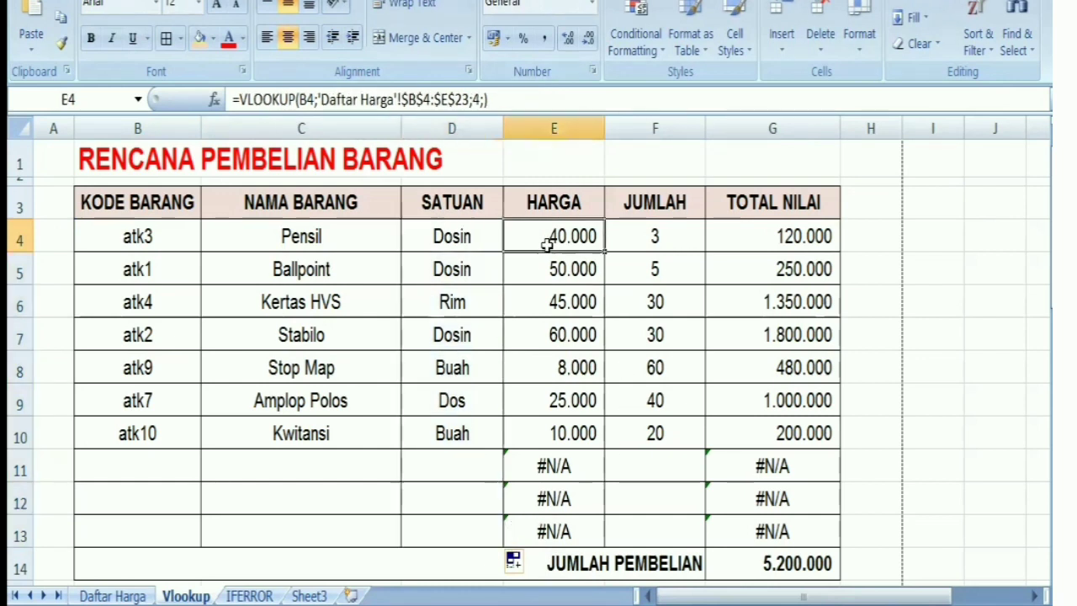
pyautogui.click(241, 99)
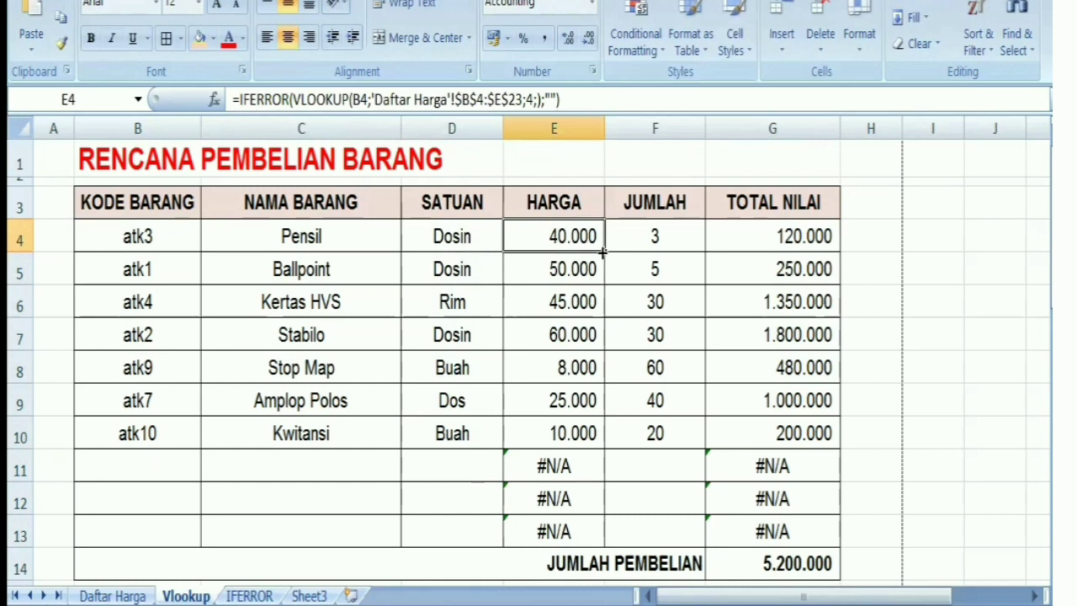
pyautogui.moveTo(603, 251); pyautogui.dragTo(617, 531)
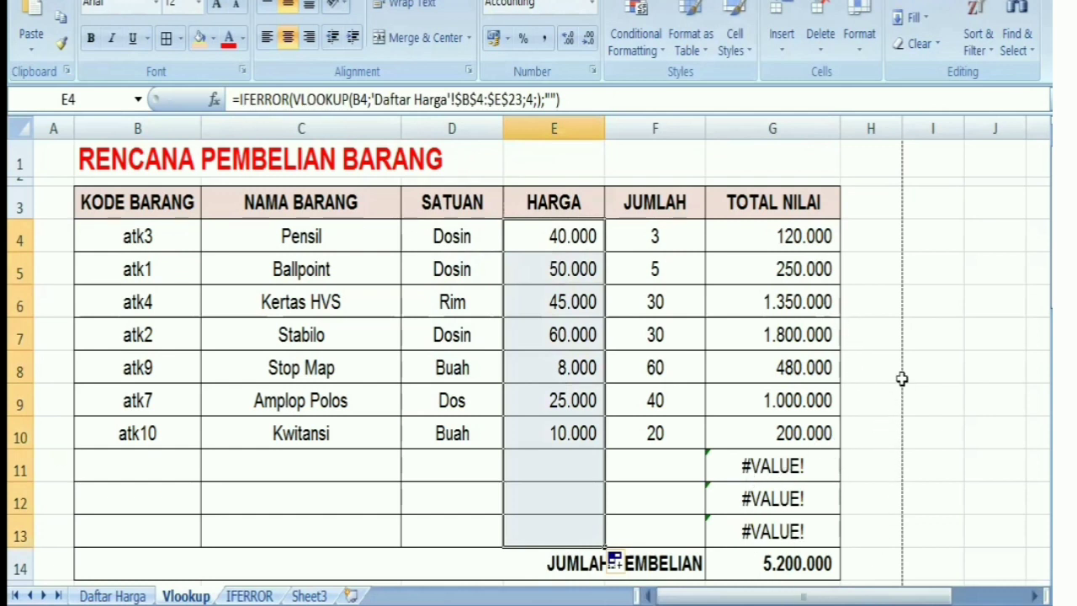
# Wrap the G4 formula as =IFERROR(E4*F4;"") and copy it down the TOTAL NILAI column through G13
pyautogui.click(772, 243)
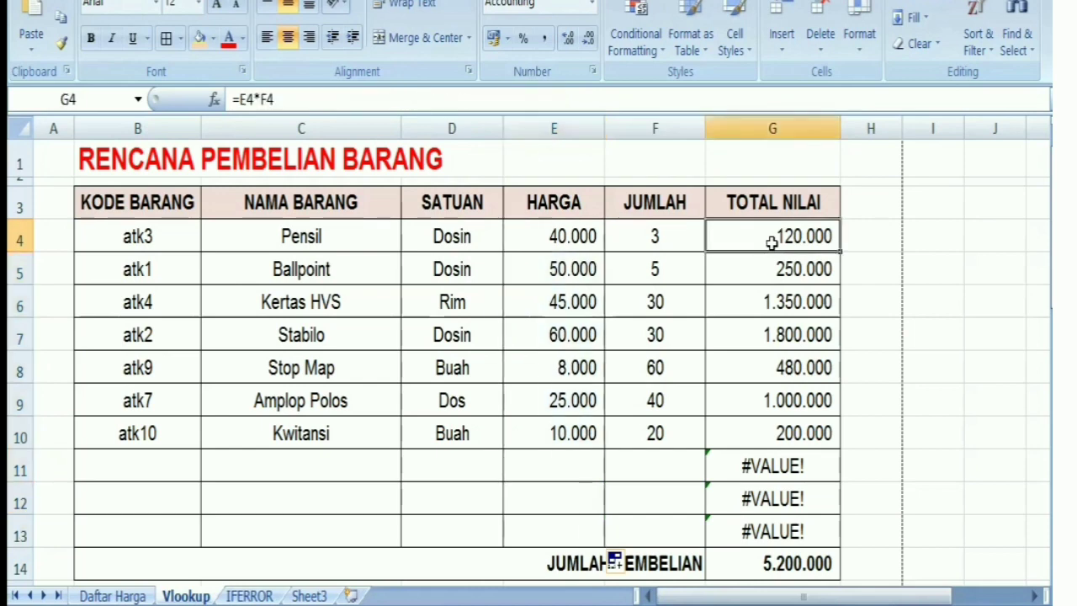
pyautogui.click(240, 102)
pyautogui.write('iferror(')
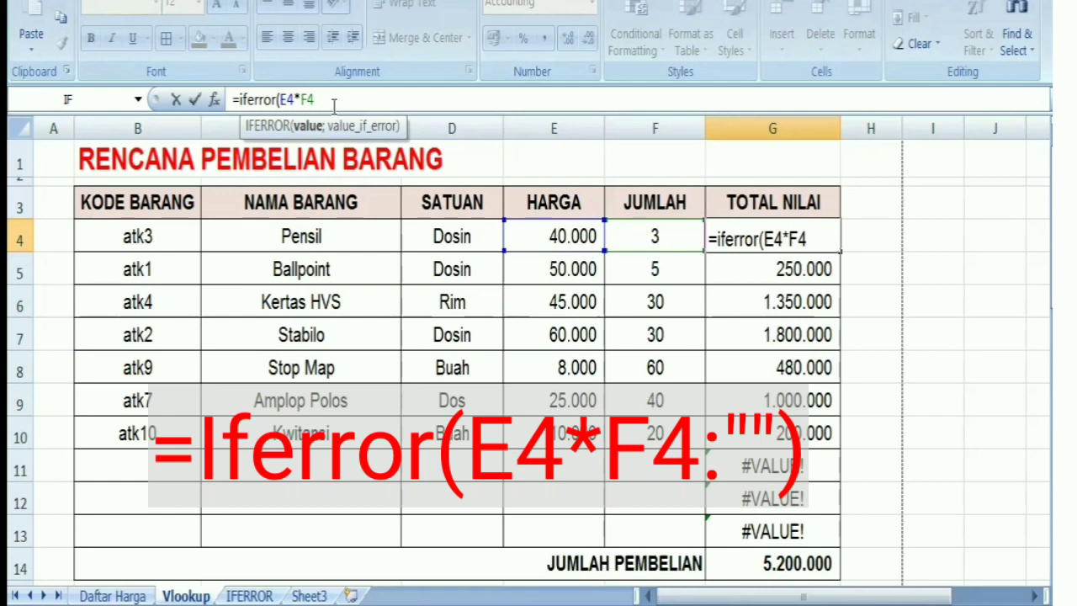
pyautogui.write(';')
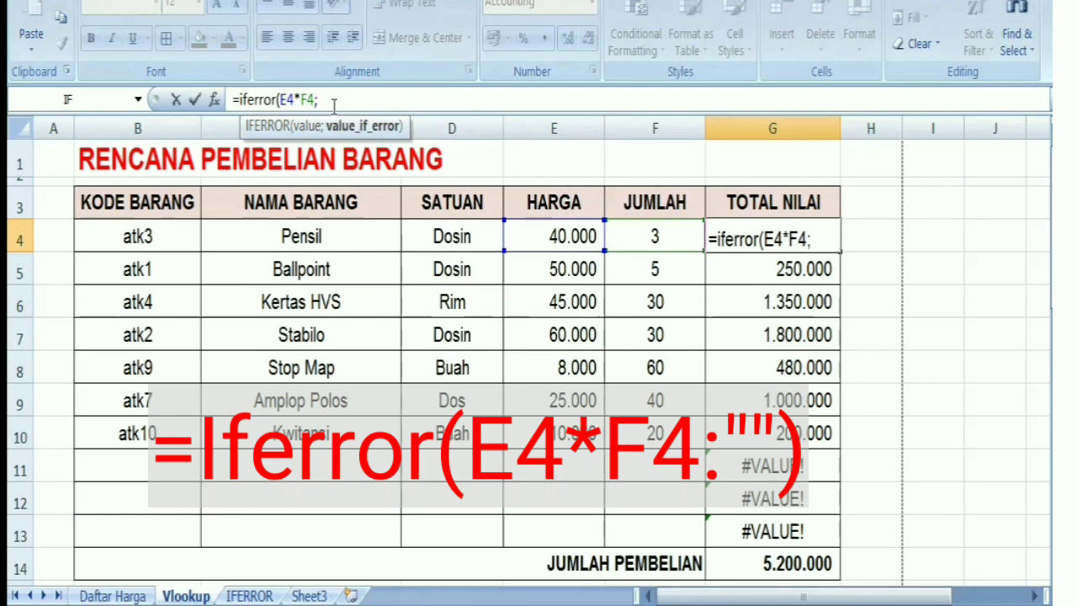
pyautogui.write('"")')
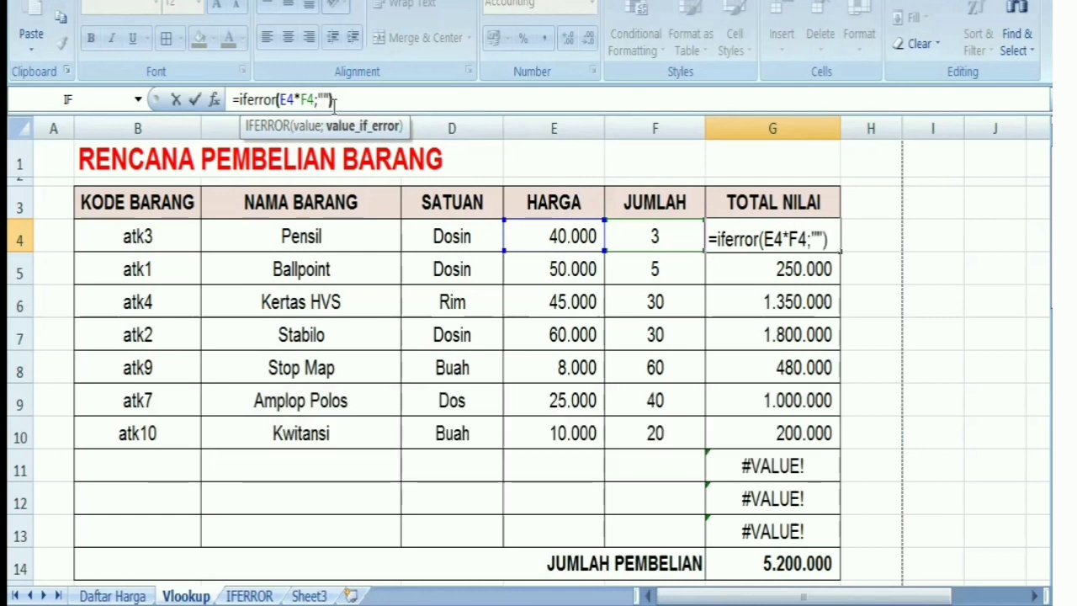
pyautogui.press('Return')
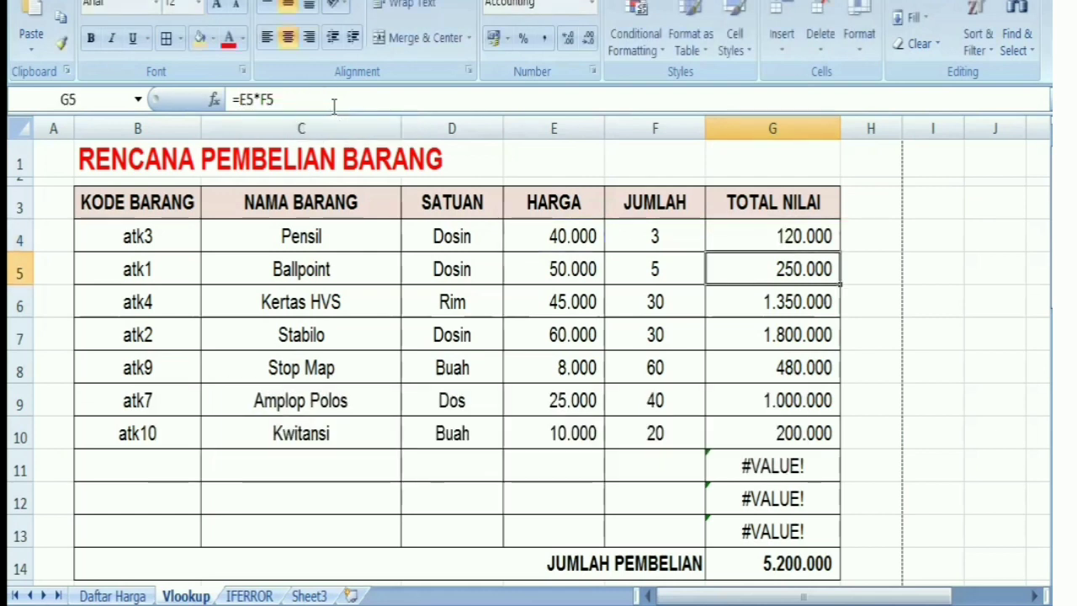
pyautogui.click(826, 238)
pyautogui.moveTo(840, 249); pyautogui.dragTo(843, 537)
pyautogui.click(919, 436)
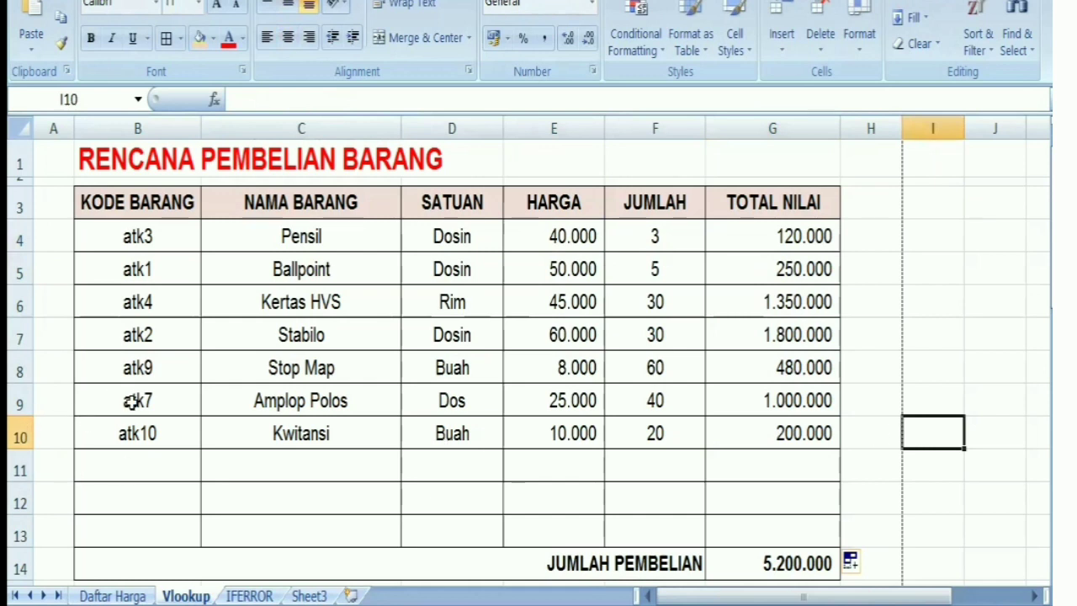
# Clear the item code in B10 and the quantity in F10
pyautogui.click(135, 433)
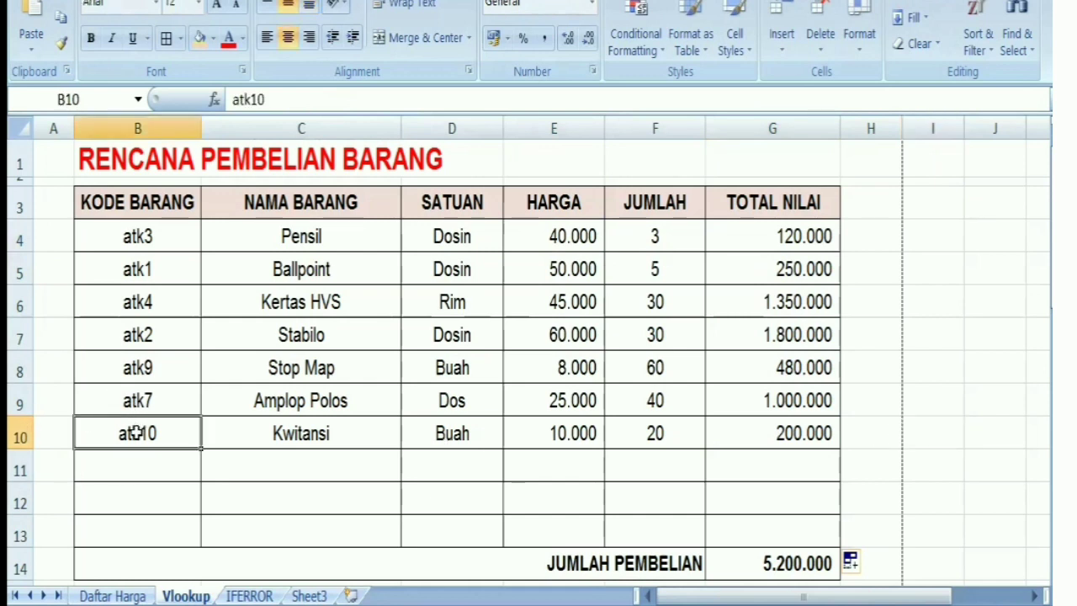
pyautogui.press('Delete')
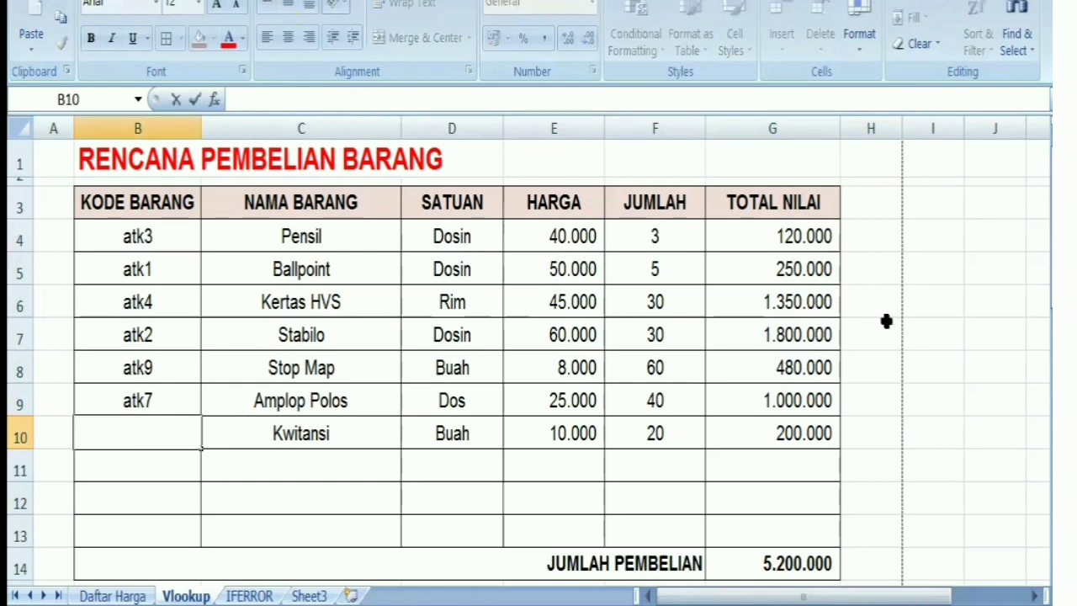
pyautogui.click(941, 327)
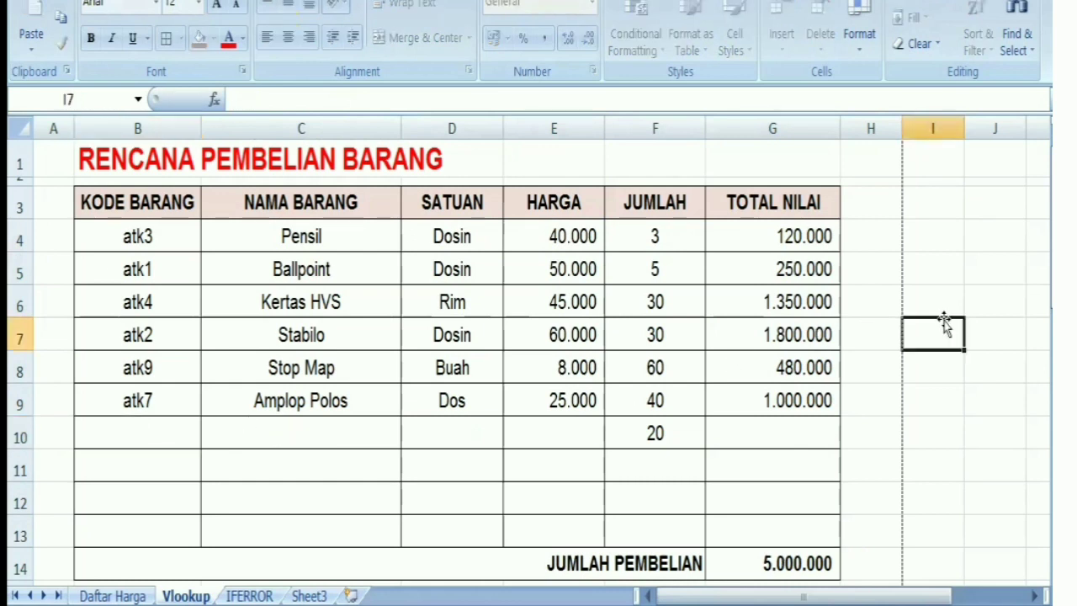
pyautogui.click(677, 438)
pyautogui.press('Delete')
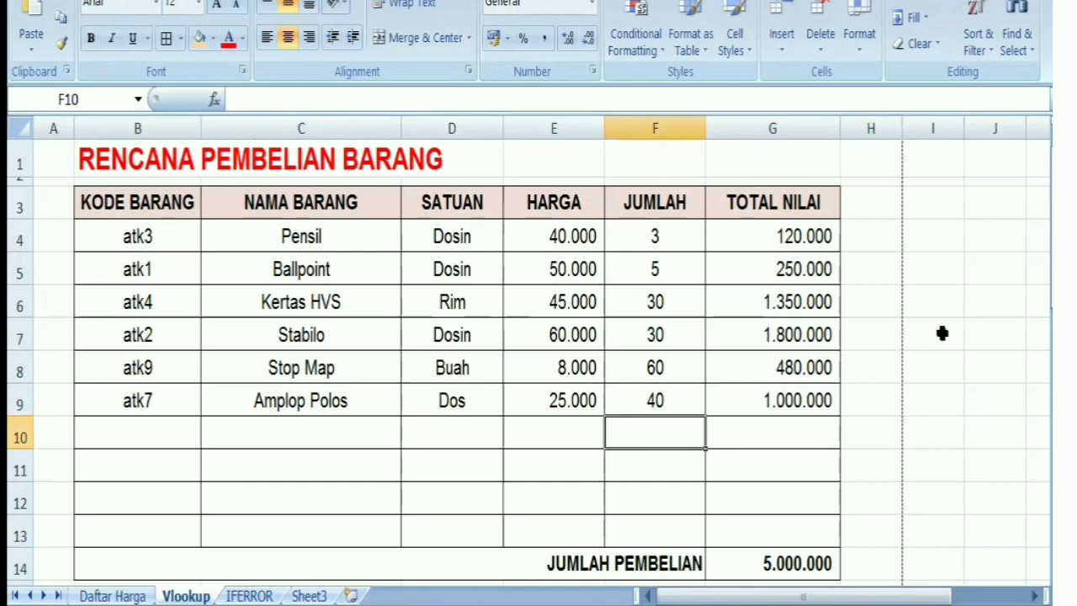
pyautogui.click(943, 334)
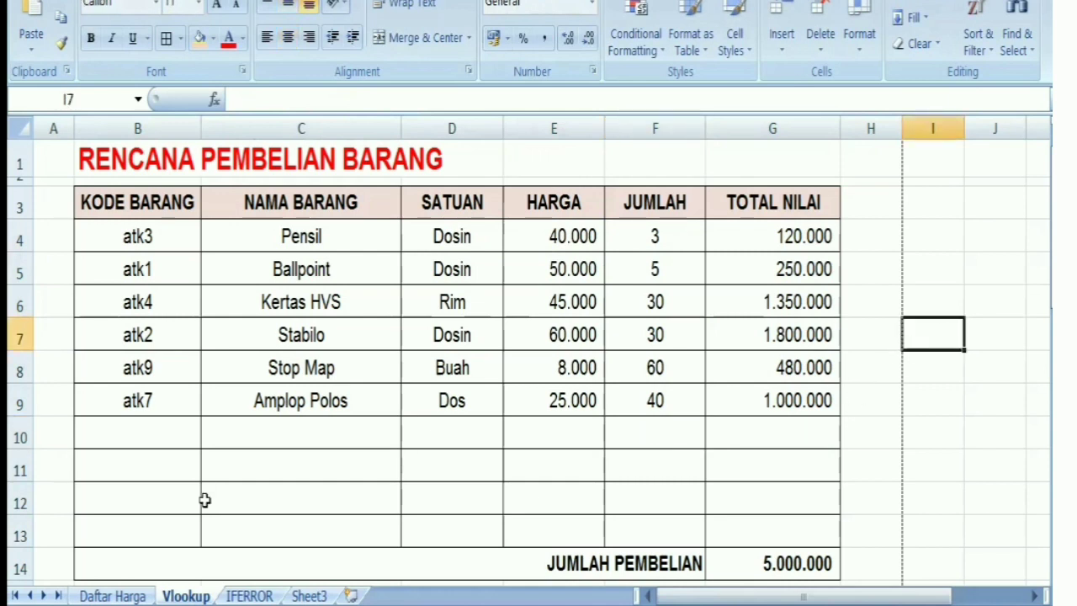
# Clear the item code in B9 and the quantity in F9
pyautogui.click(143, 406)
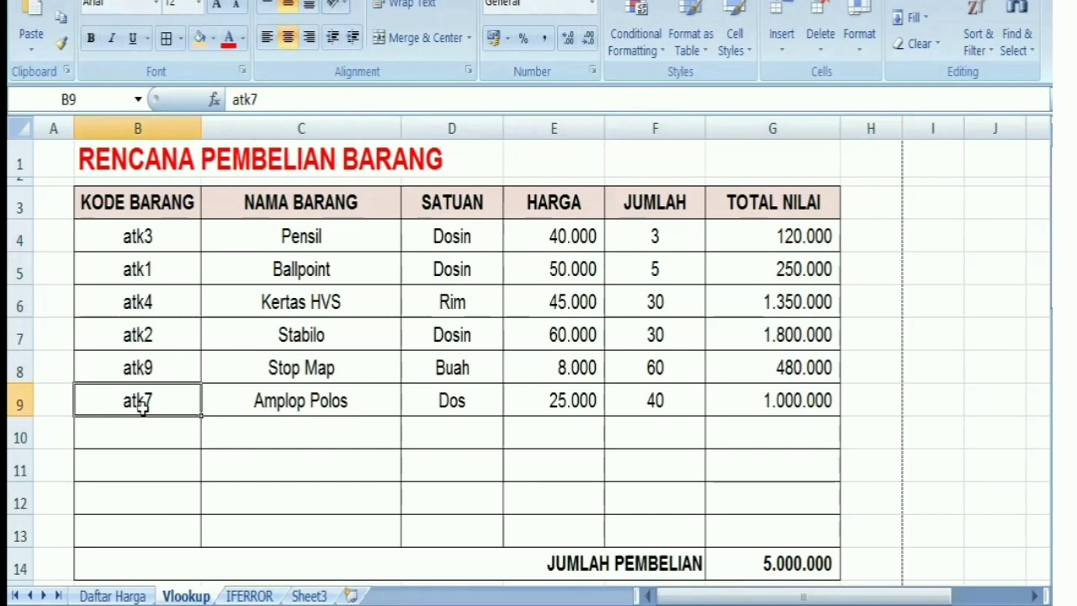
pyautogui.press('BackSpace')
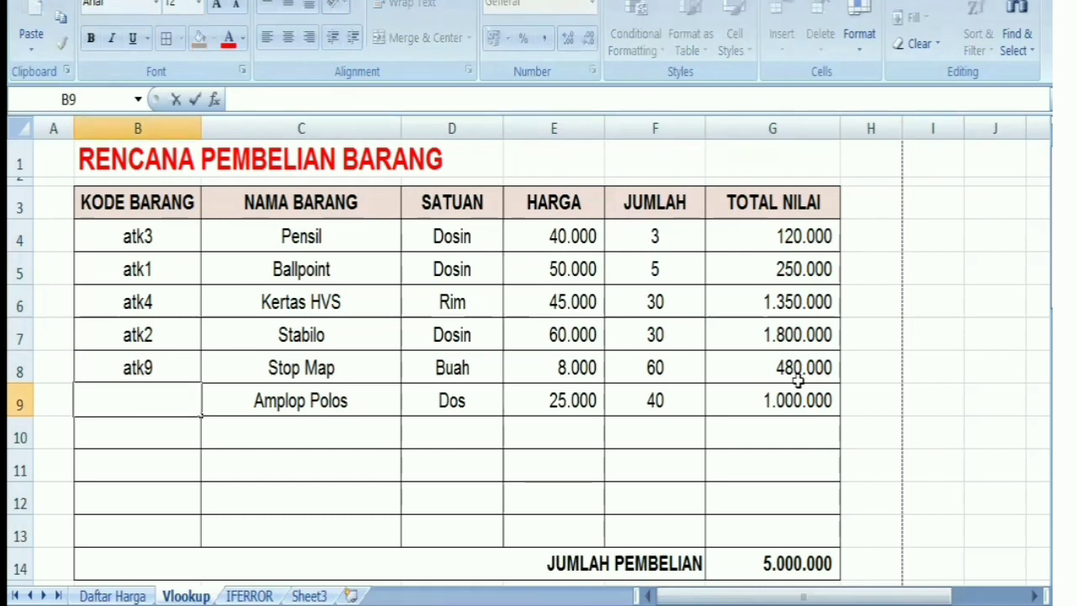
pyautogui.click(977, 378)
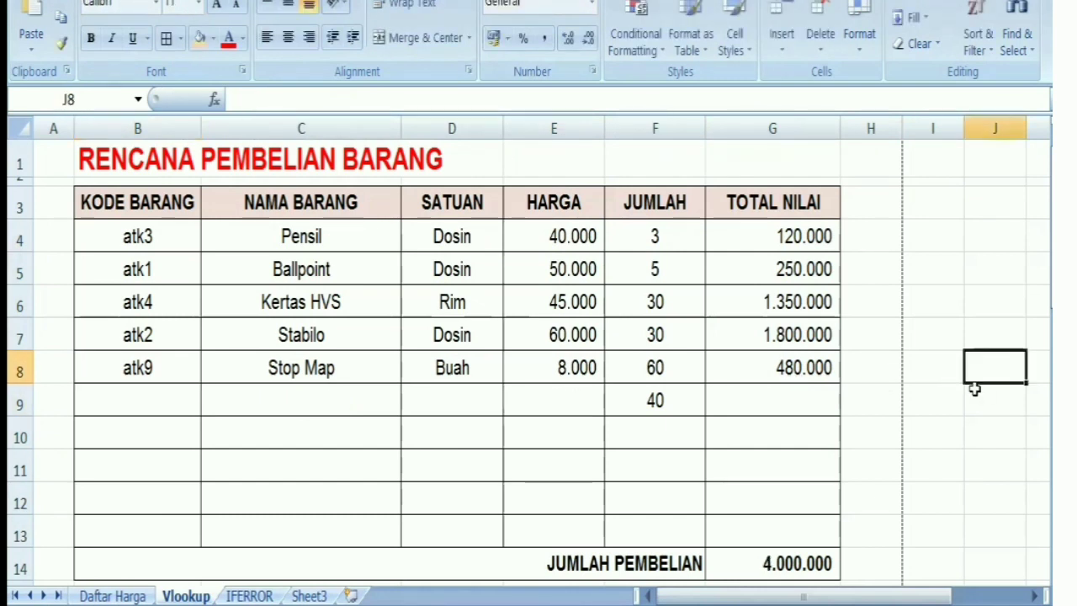
pyautogui.click(680, 413)
pyautogui.press('Delete')
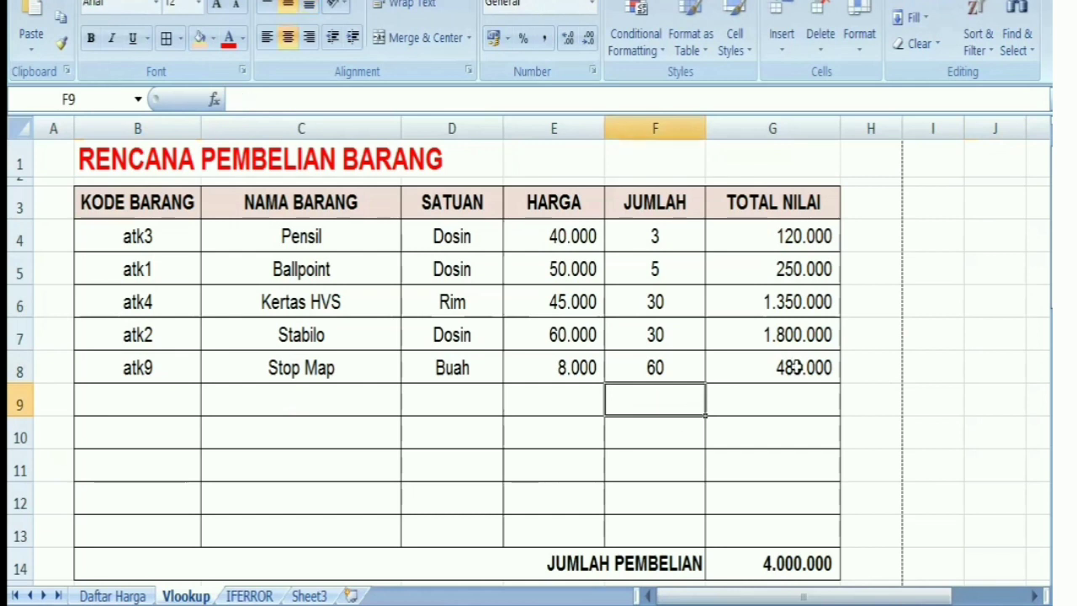
pyautogui.click(915, 358)
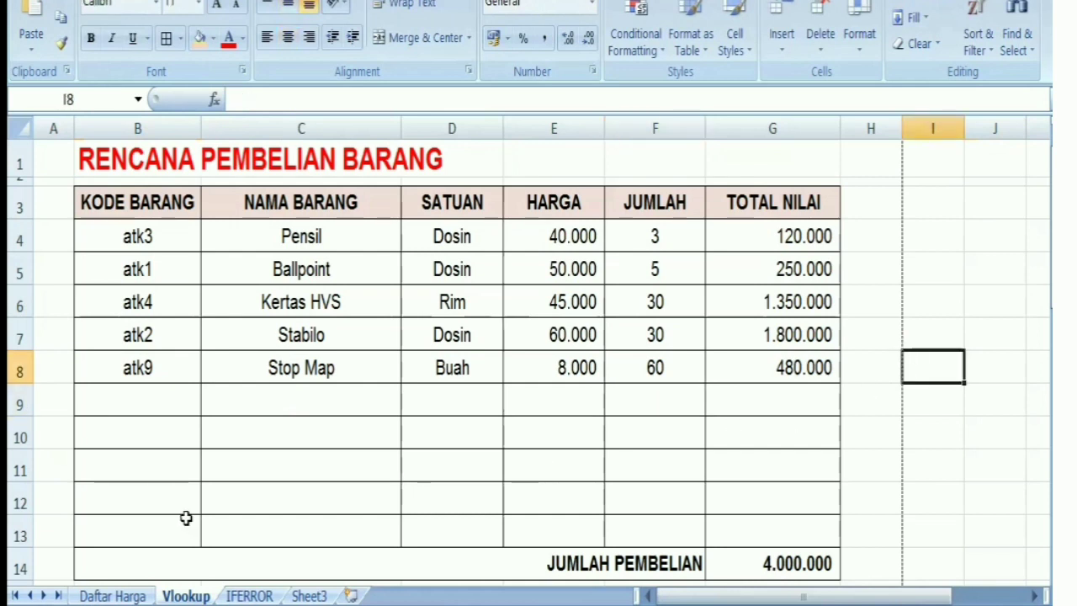
# Enter the item code atk7 in B9 and the quantity 40 in F9
pyautogui.click(137, 401)
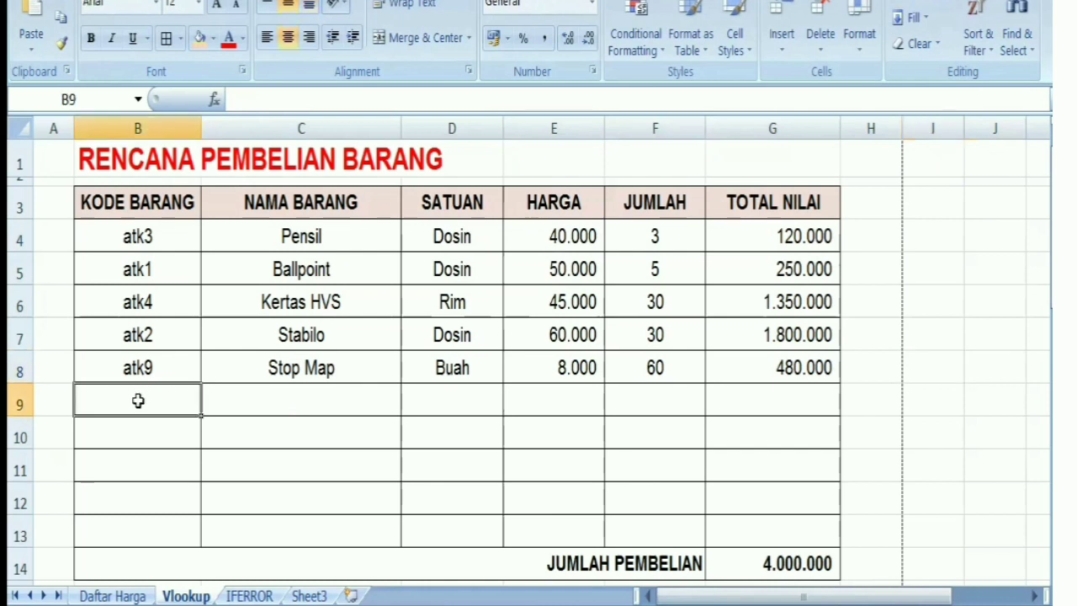
pyautogui.write('at')
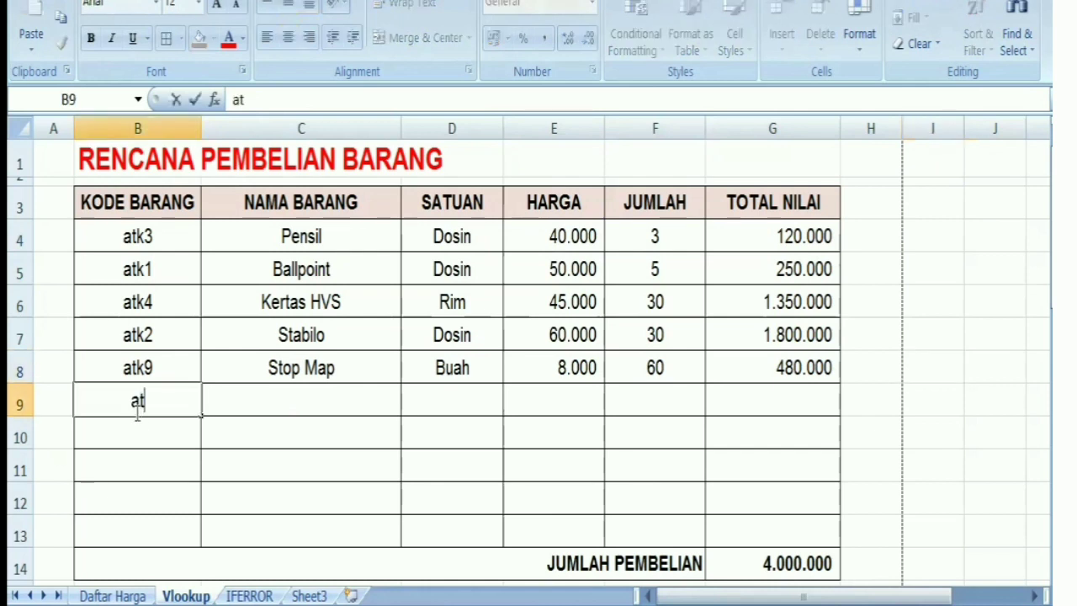
pyautogui.write('k7')
pyautogui.click(649, 401)
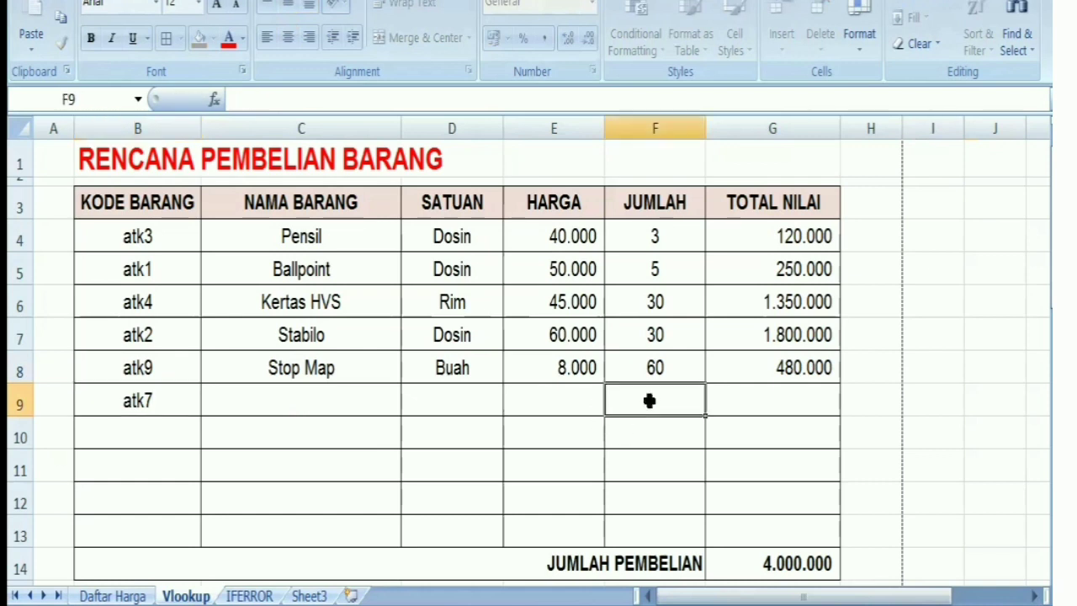
pyautogui.write('40')
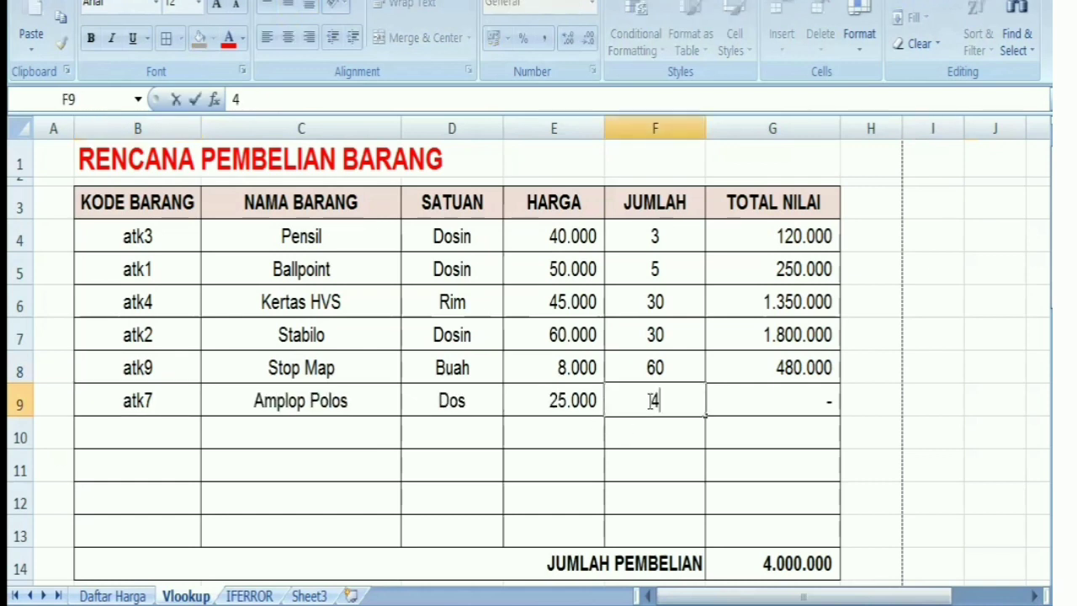
pyautogui.click(952, 422)
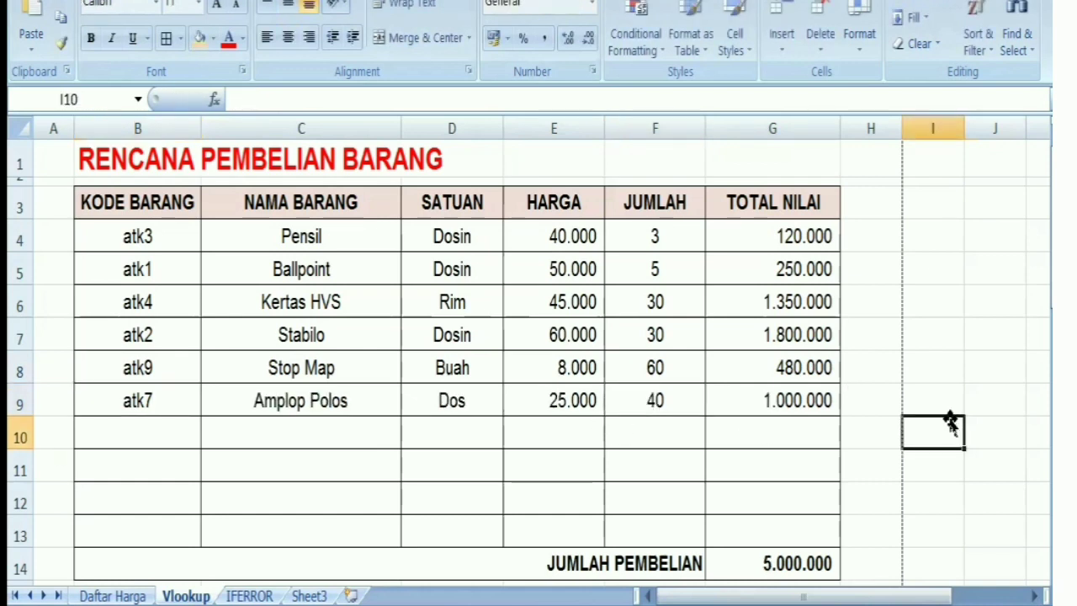
# Enter the item code atk10 in B10 and the quantity 20 in F10
pyautogui.click(136, 437)
pyautogui.write('atk')
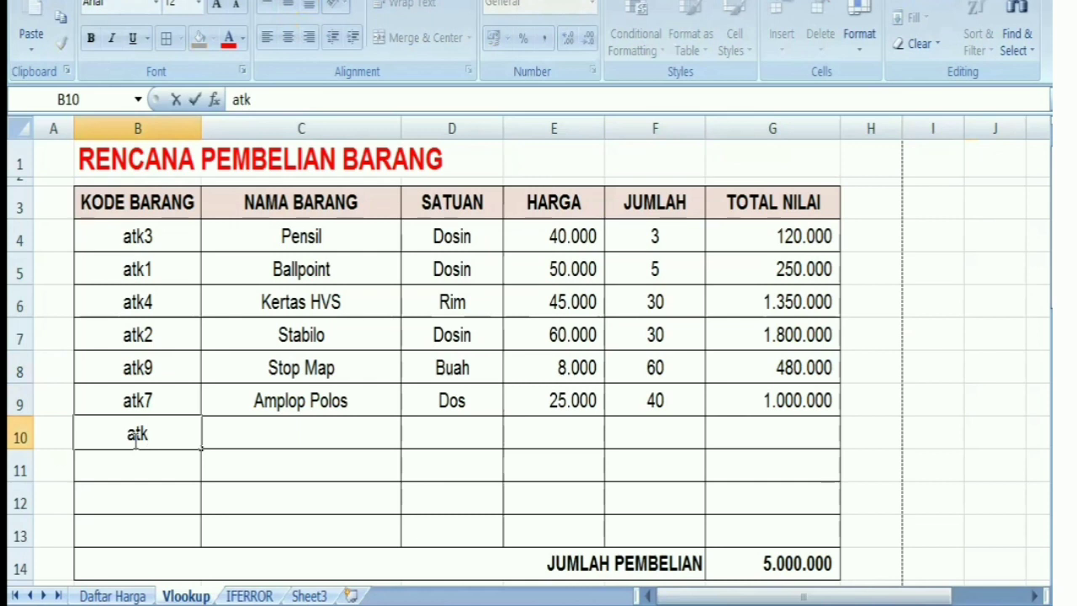
pyautogui.write('10')
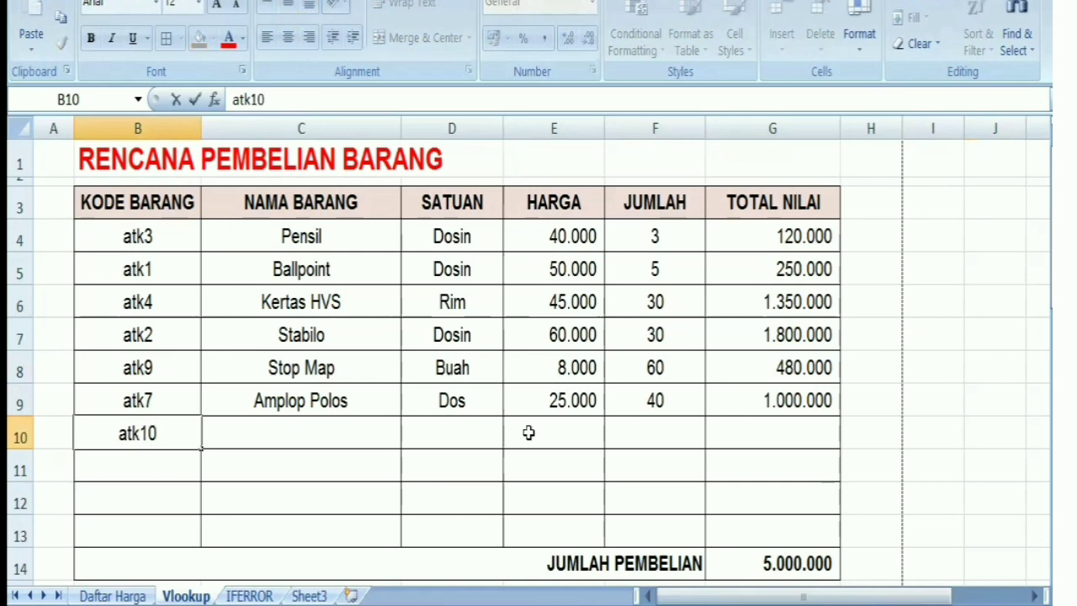
pyautogui.click(643, 431)
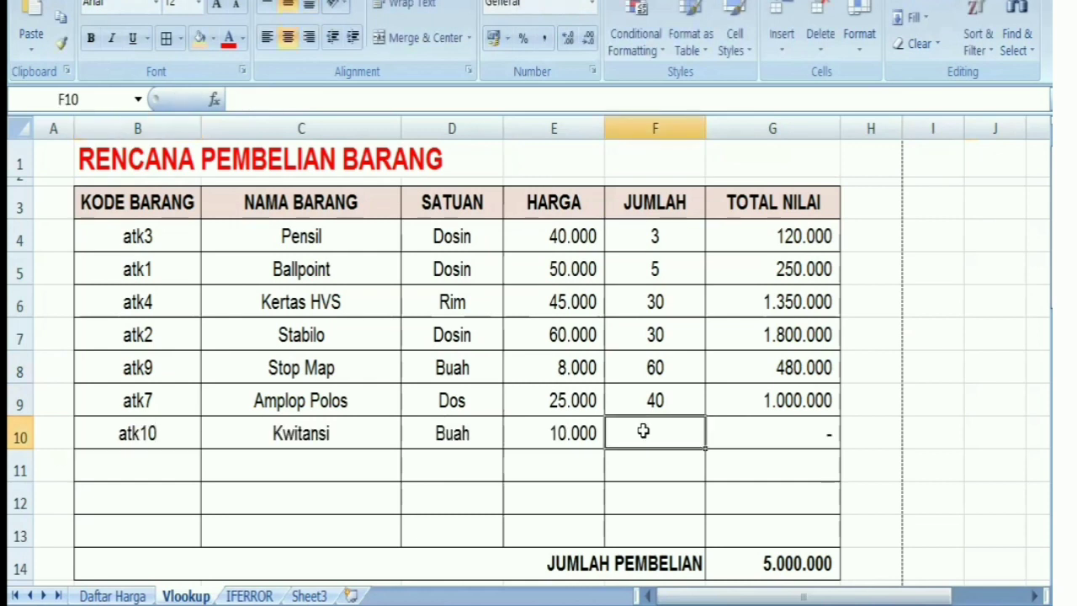
pyautogui.write('20')
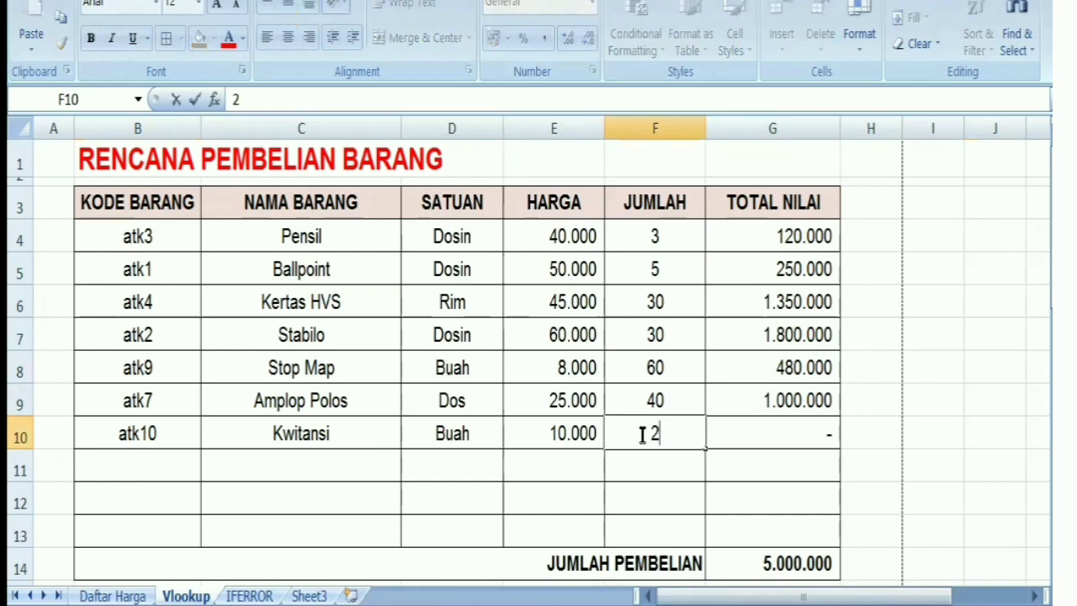
pyautogui.click(998, 419)
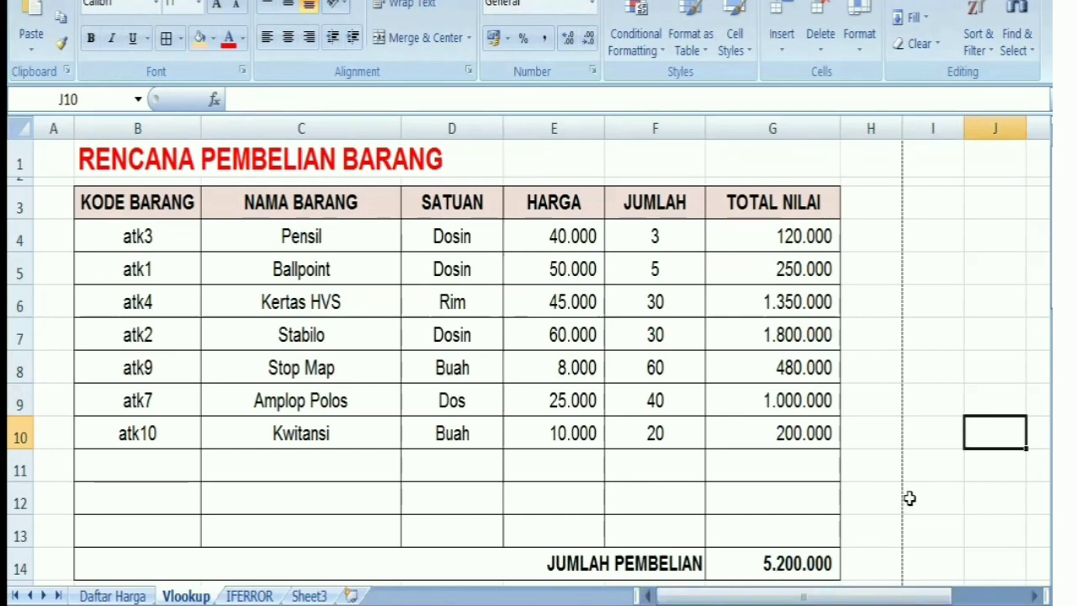
# Left-align the item names in C4:C10 of the NAMA BARANG column
pyautogui.scroll(-1, 906, 493)
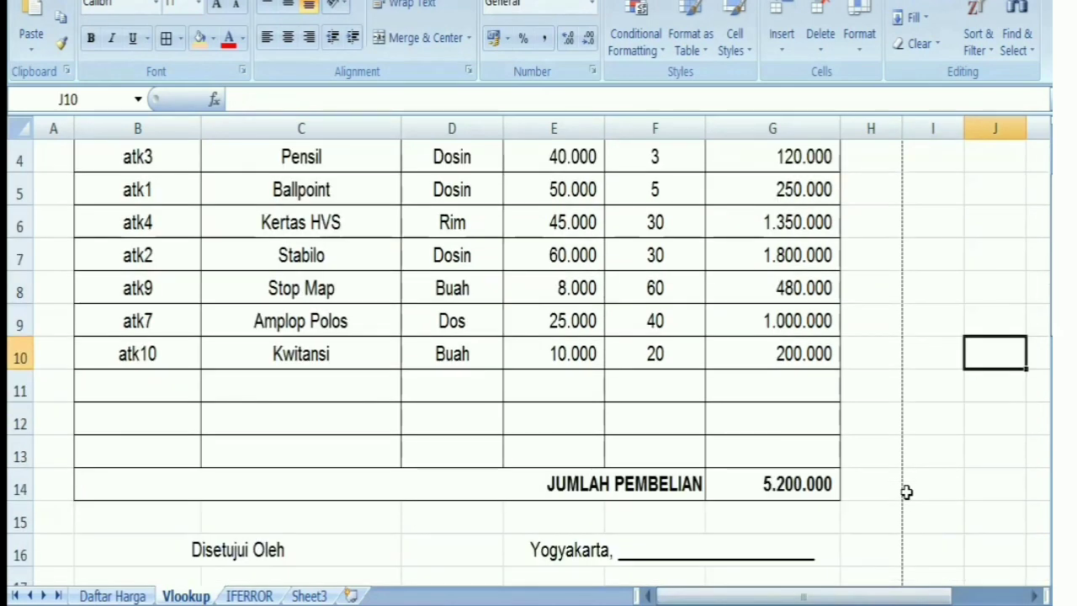
pyautogui.scroll(1, 906, 493)
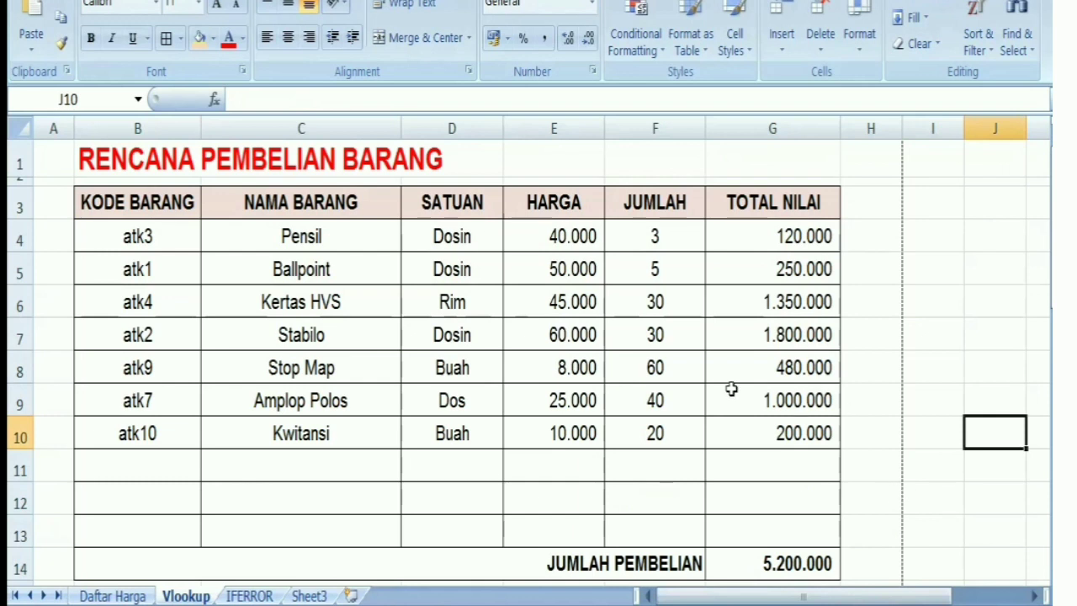
pyautogui.moveTo(324, 237); pyautogui.dragTo(342, 438)
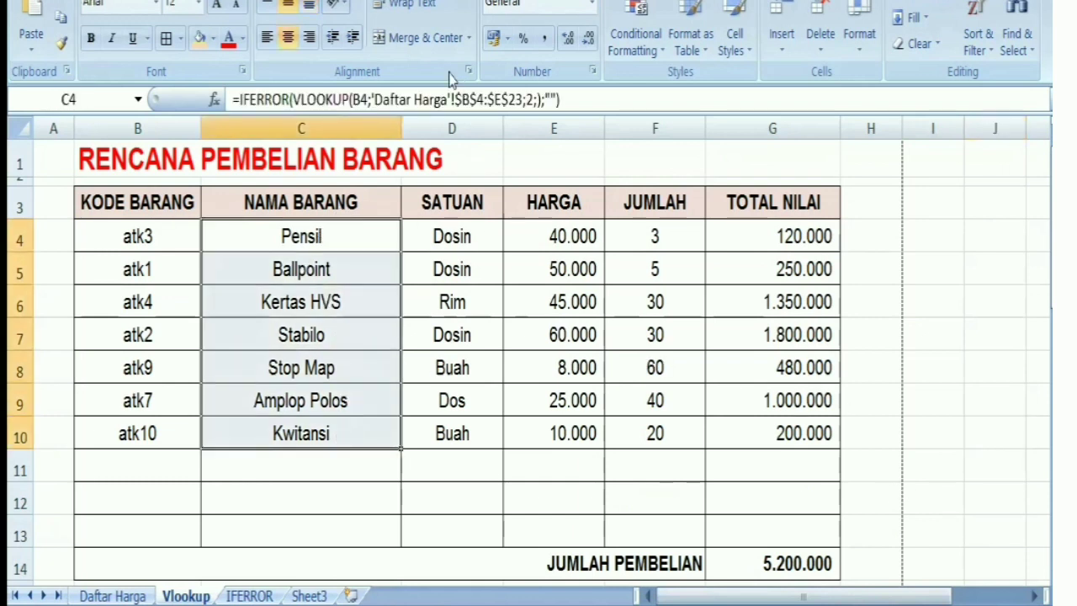
pyautogui.click(266, 37)
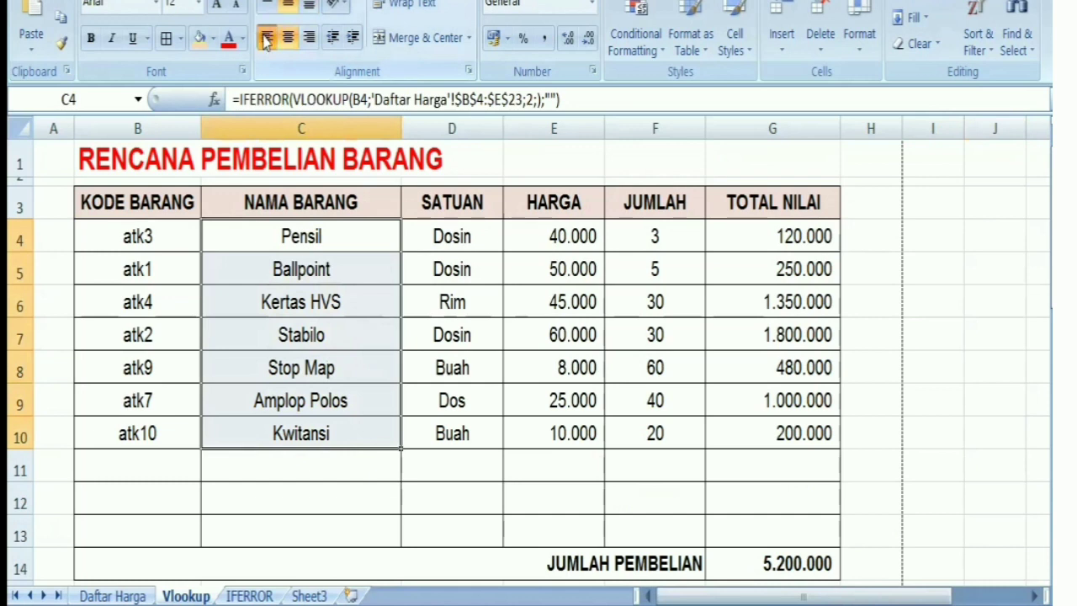
pyautogui.click(1009, 372)
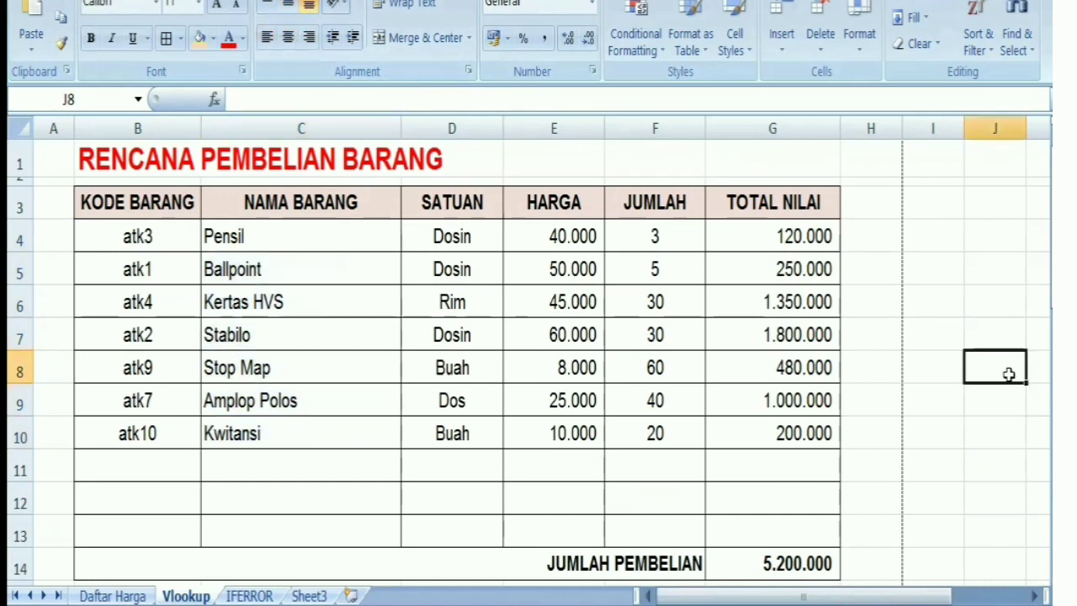